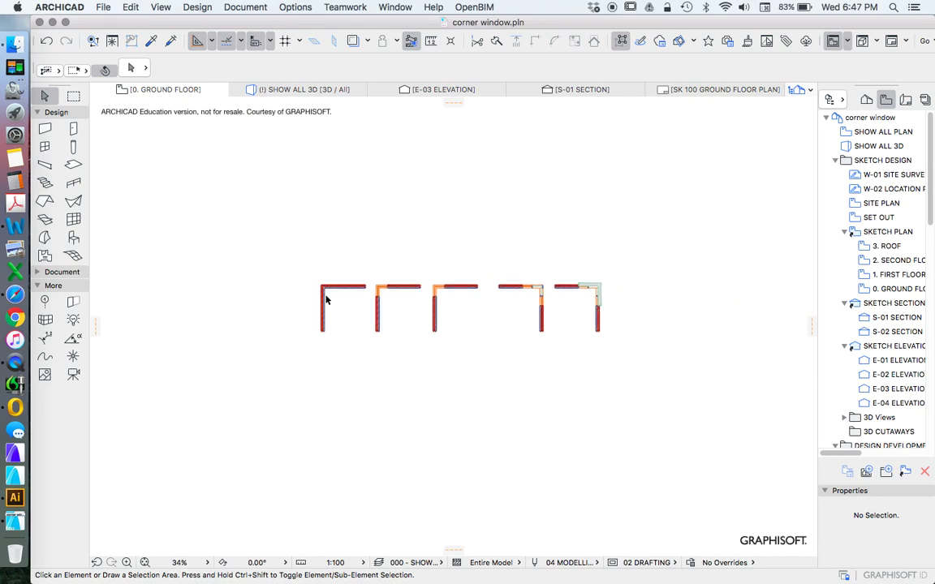
# - Inspect the plain wall corner at the start of the row by selecting both of its external walls
pyautogui.scroll(10, 390, 300)
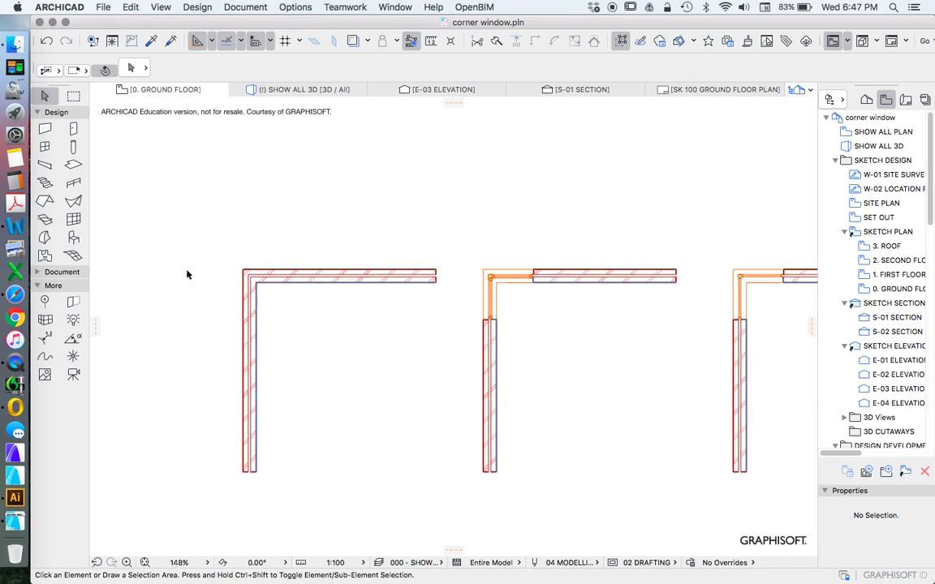
pyautogui.scroll(2, 186, 274)
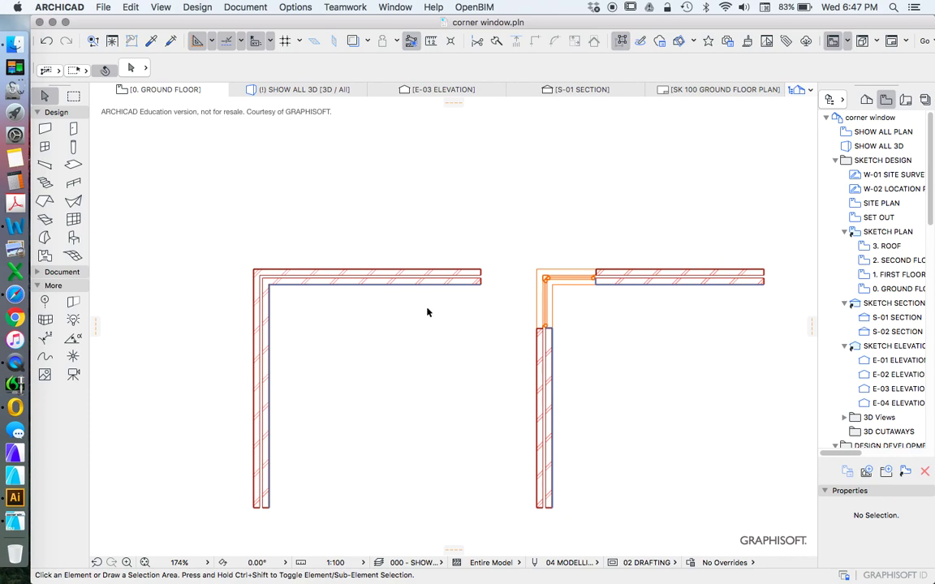
pyautogui.click(280, 276)
pyautogui.keyDown('shift'); pyautogui.click(289, 275); pyautogui.keyUp('shift')
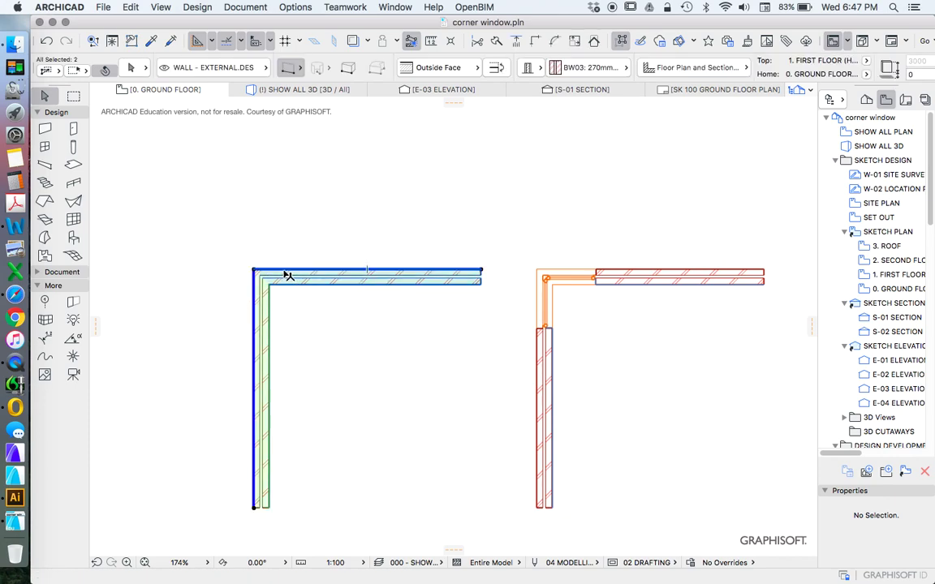
pyautogui.scroll(-10, 296, 256)
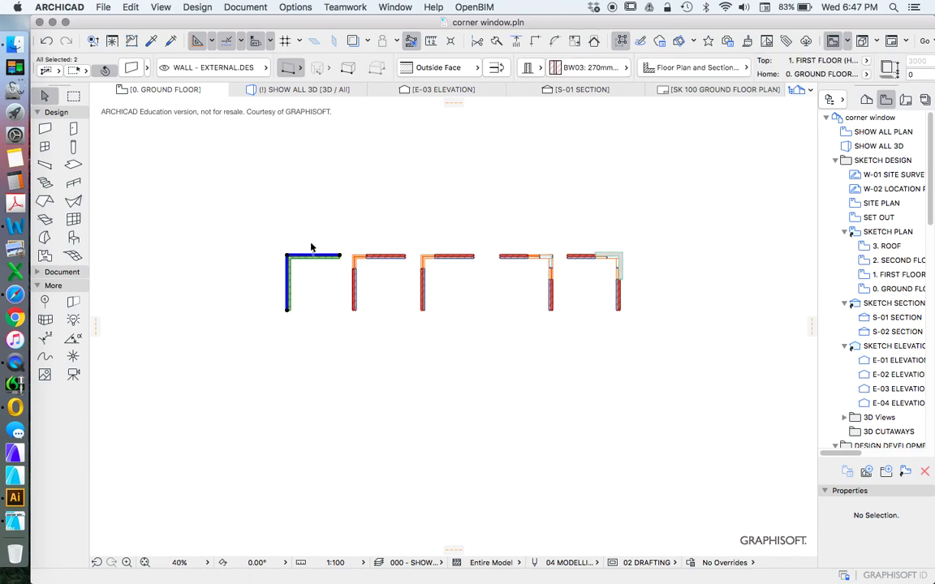
# - Select all five wall corners with their windows and show only the selection in 3D
pyautogui.click(308, 242)
pyautogui.moveTo(242, 211); pyautogui.dragTo(685, 294)
pyautogui.rightClick(668, 296)
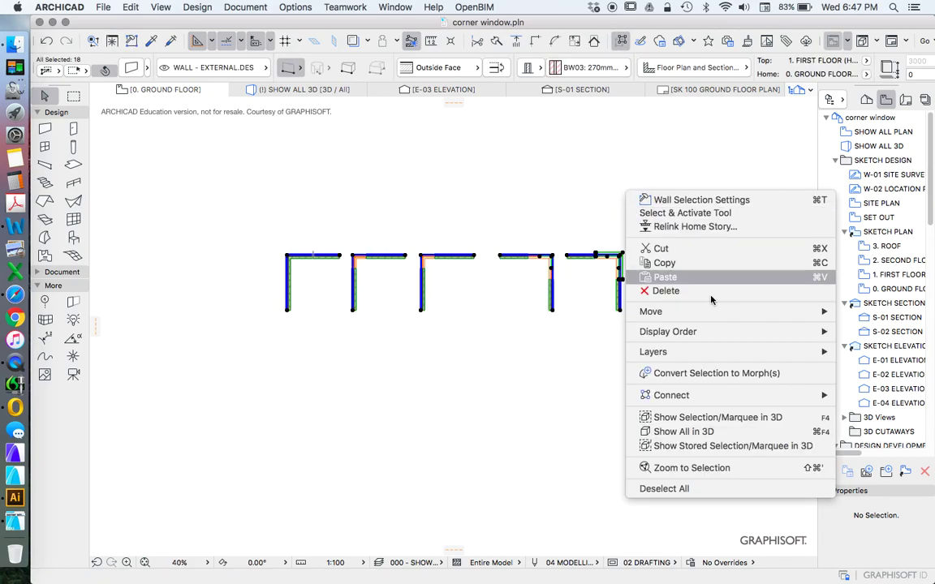
pyautogui.click(654, 417)
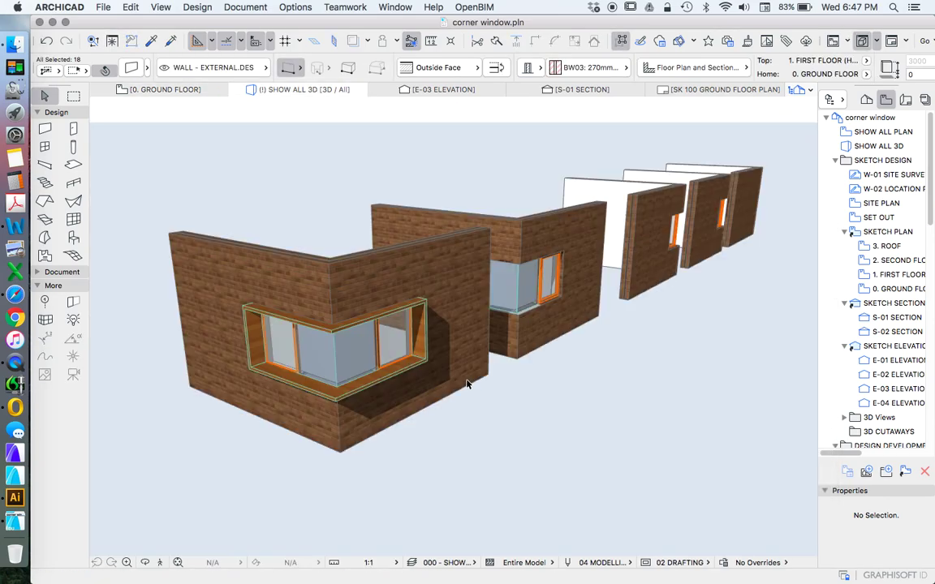
# - Examine the row of wall corners in 3D from several sides, comparing the corner window variants
pyautogui.click(467, 383)
pyautogui.keyDown('shift'); pyautogui.moveTo(467, 383); pyautogui.dragTo(215, 520, button='middle'); pyautogui.keyUp('shift')
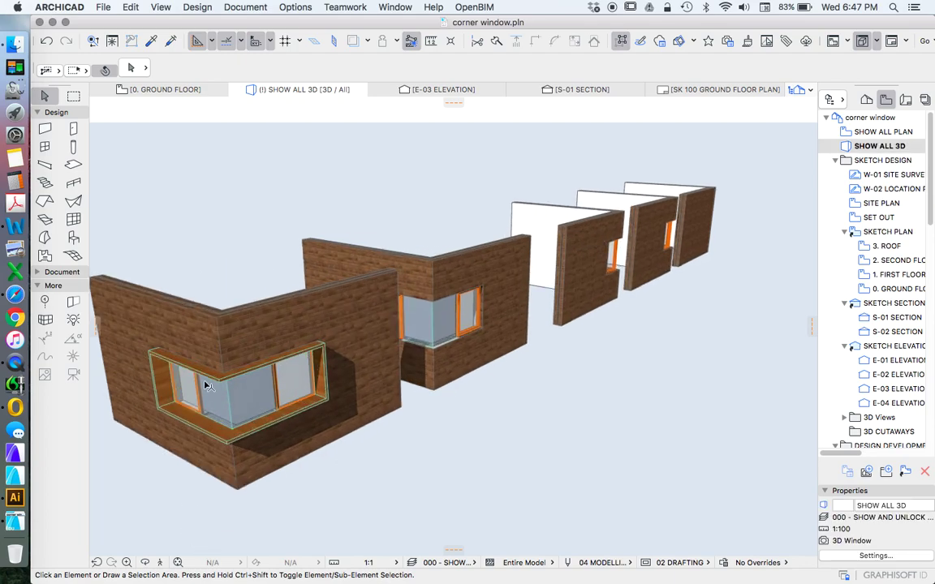
pyautogui.scroll(-3, 207, 386)
pyautogui.keyDown('shift'); pyautogui.moveTo(610, 277); pyautogui.dragTo(420, 265, button='middle'); pyautogui.keyUp('shift')
pyautogui.scroll(5, 579, 316)
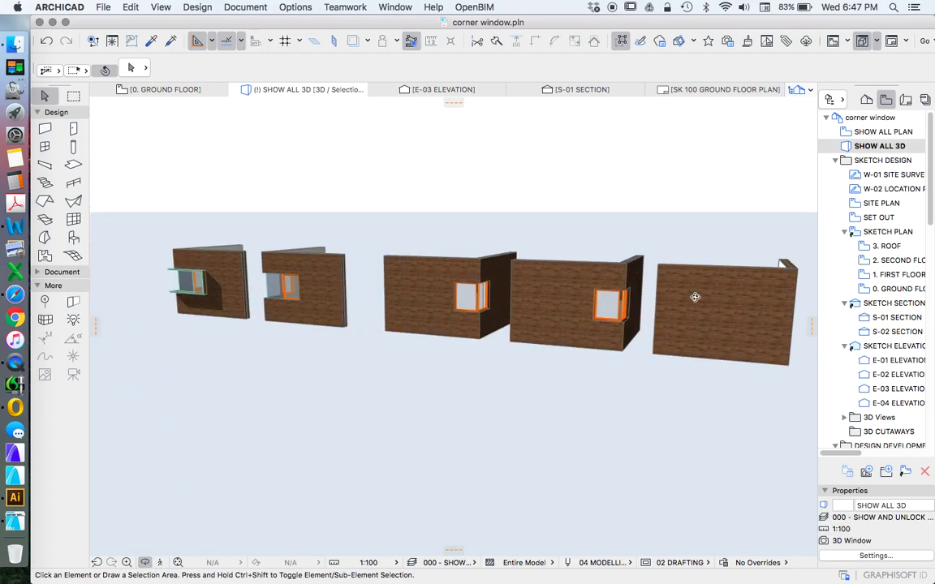
pyautogui.scroll(-5, 579, 315)
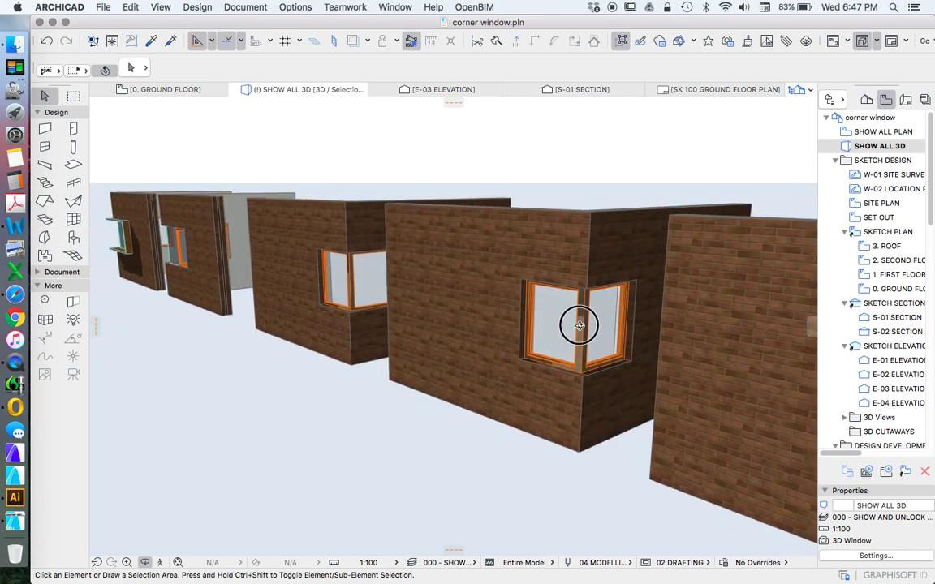
pyautogui.keyDown('shift'); pyautogui.moveTo(578, 323); pyautogui.dragTo(793, 134, button='middle'); pyautogui.keyUp('shift')
# - Return to the ground floor plan and clear the selection
pyautogui.click(869, 98)
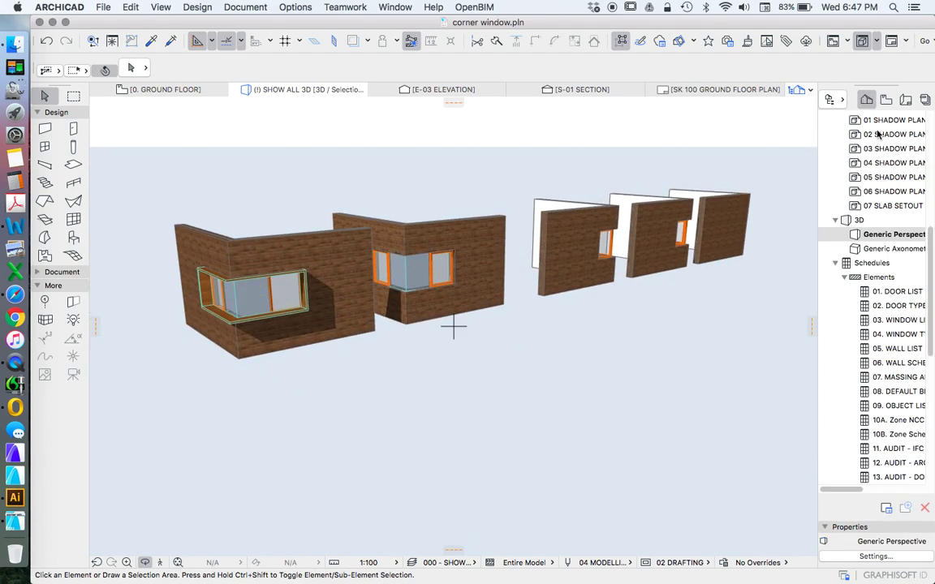
pyautogui.scroll(10, 860, 244)
pyautogui.click(879, 188)
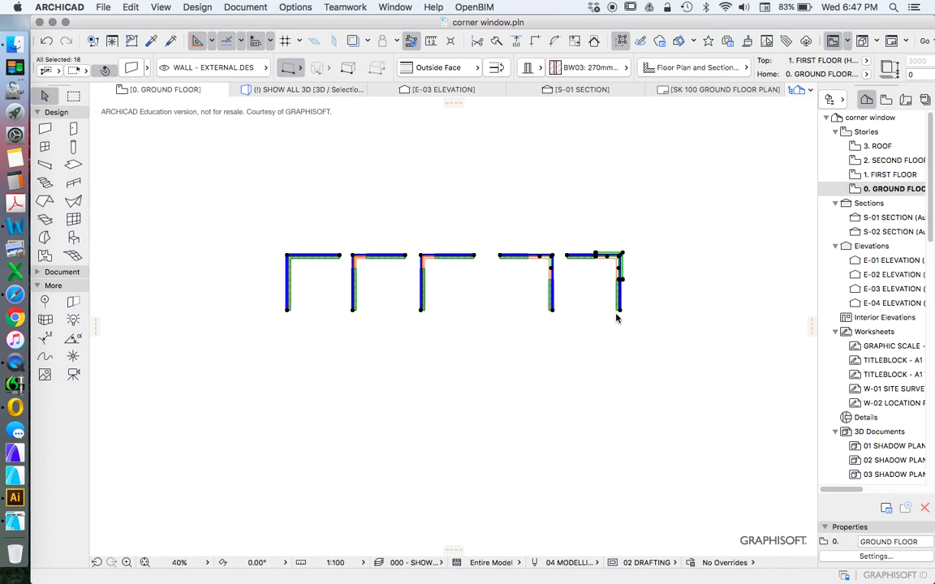
pyautogui.click(347, 324)
# - Review the corner window settings of the existing window in the second wall corner, then close them
pyautogui.scroll(6, 311, 259)
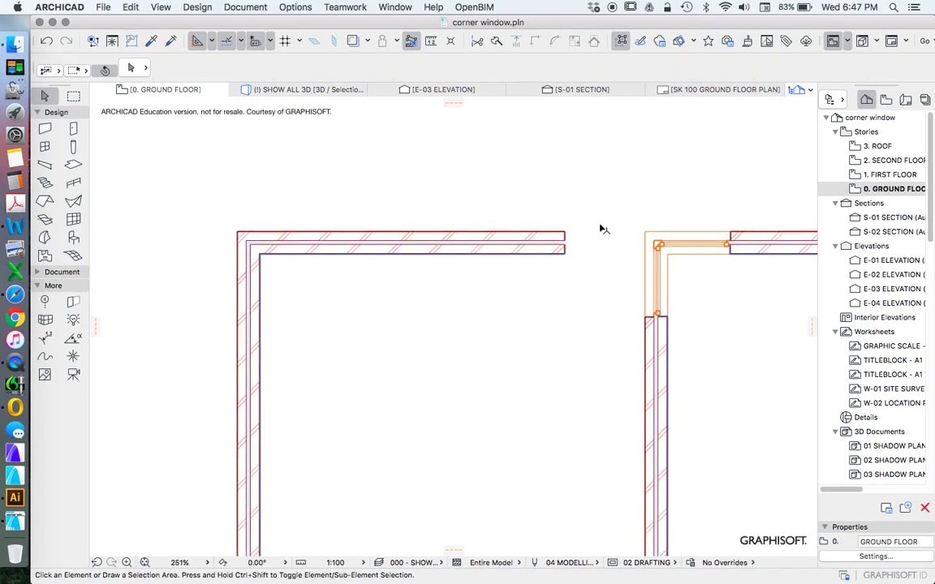
pyautogui.click(649, 319)
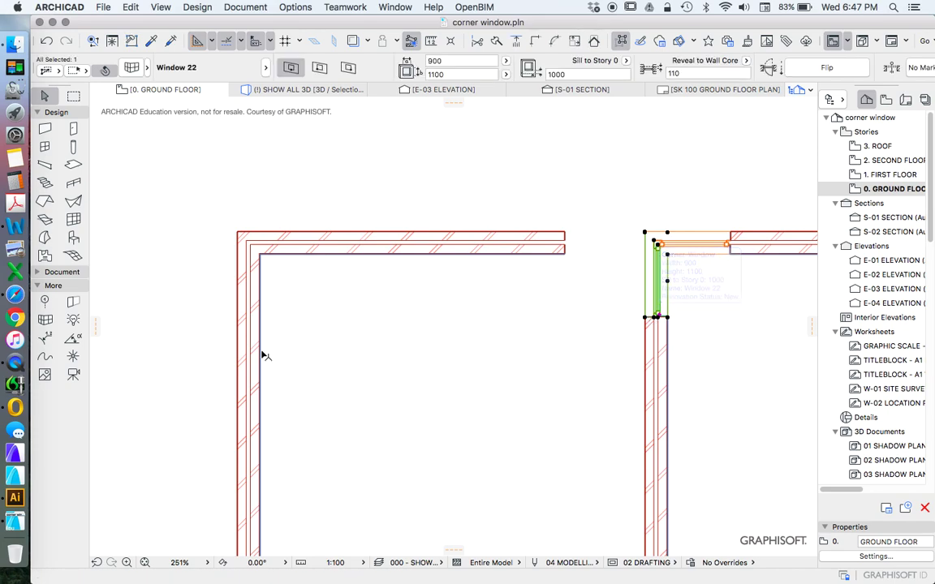
pyautogui.doubleClick(656, 276)
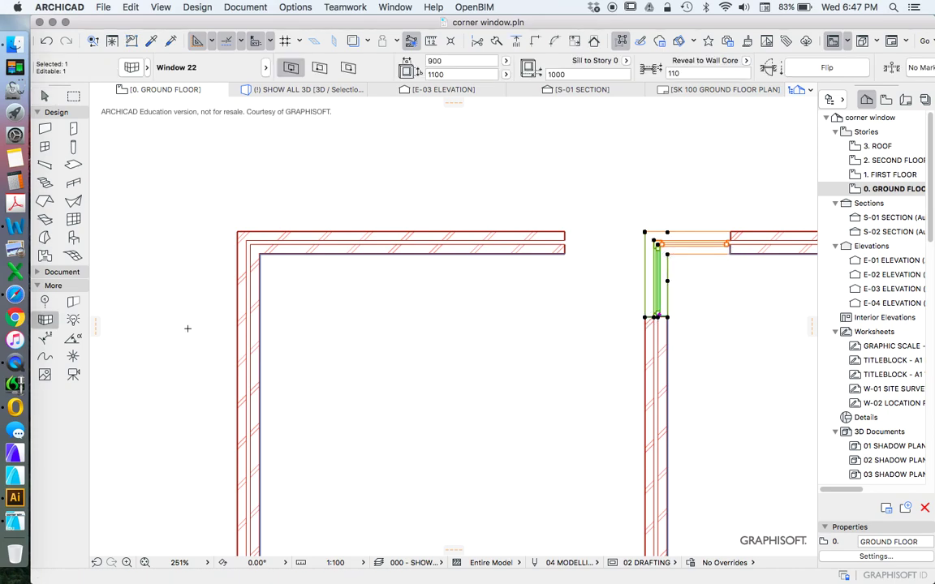
pyautogui.click(42, 320)
pyautogui.click(130, 68)
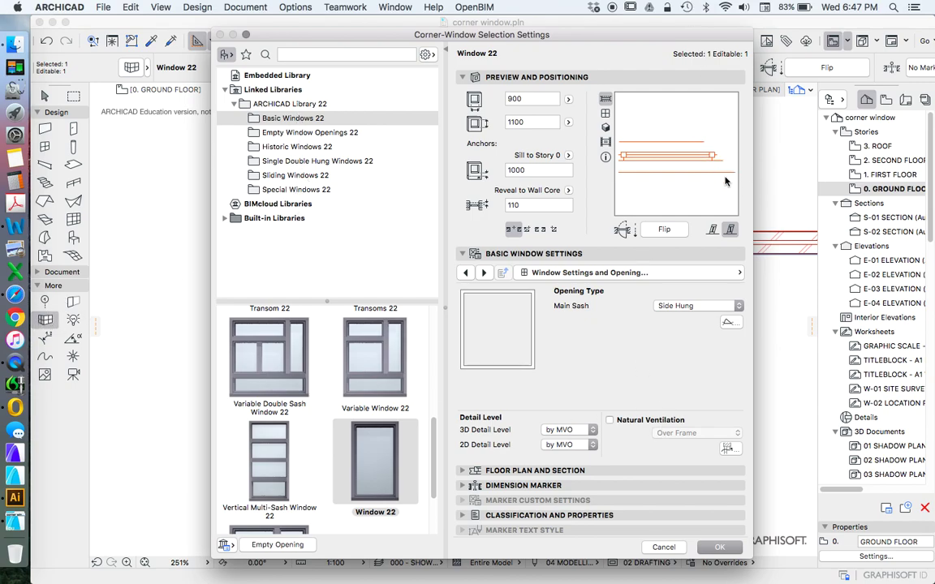
pyautogui.press('Return')
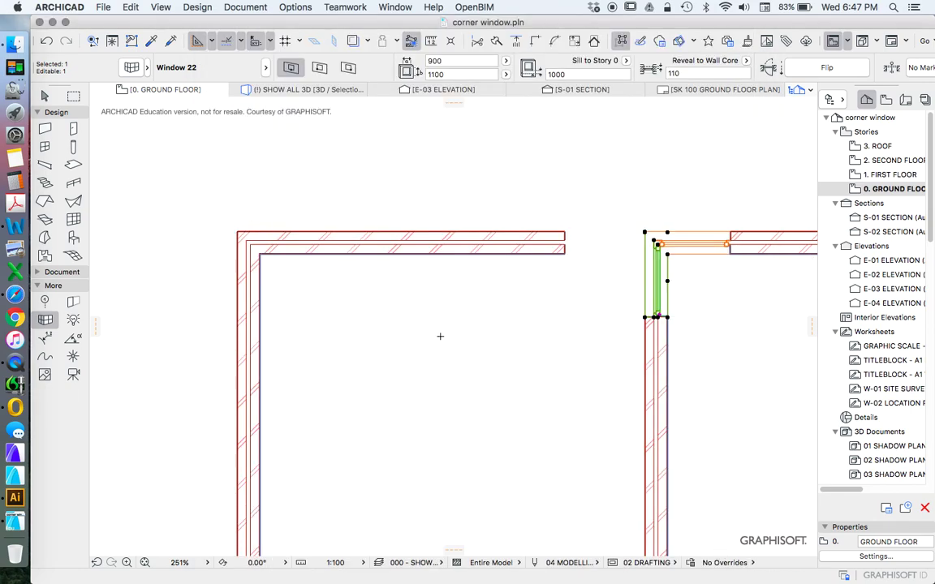
# - Place a 900 × 1100 Window 22 corner window with a 1000 sill at the plain wall corner and leave the tool
pyautogui.scroll(3, 372, 267)
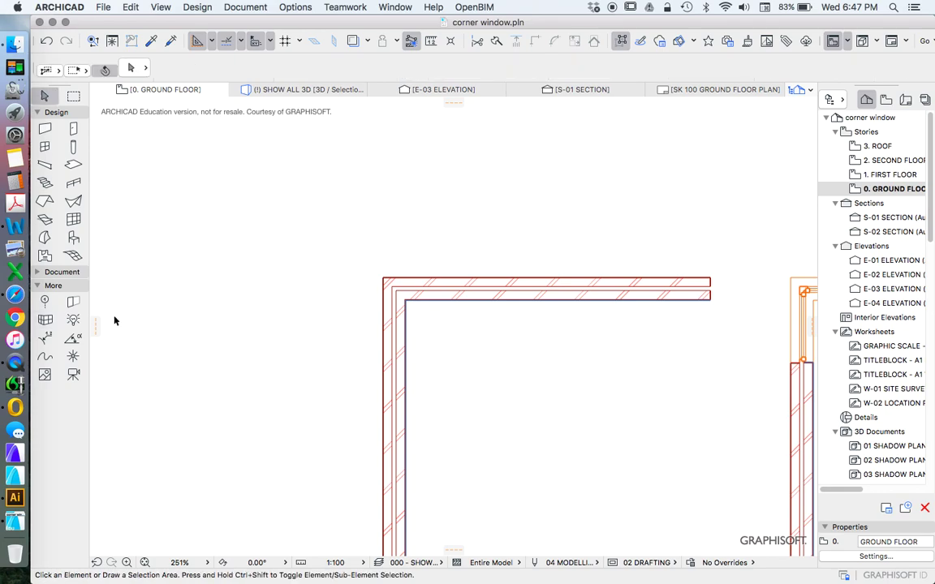
pyautogui.click(44, 319)
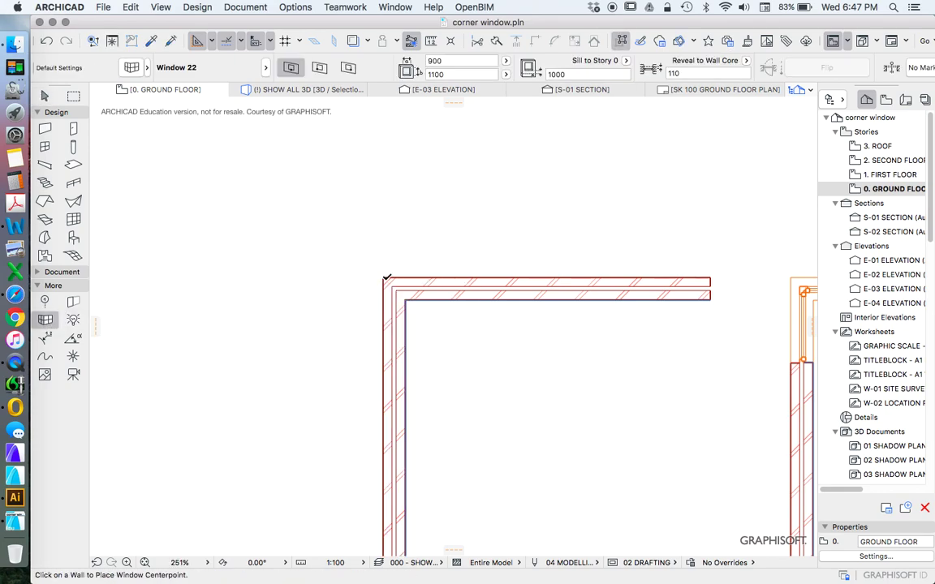
pyautogui.click(424, 276)
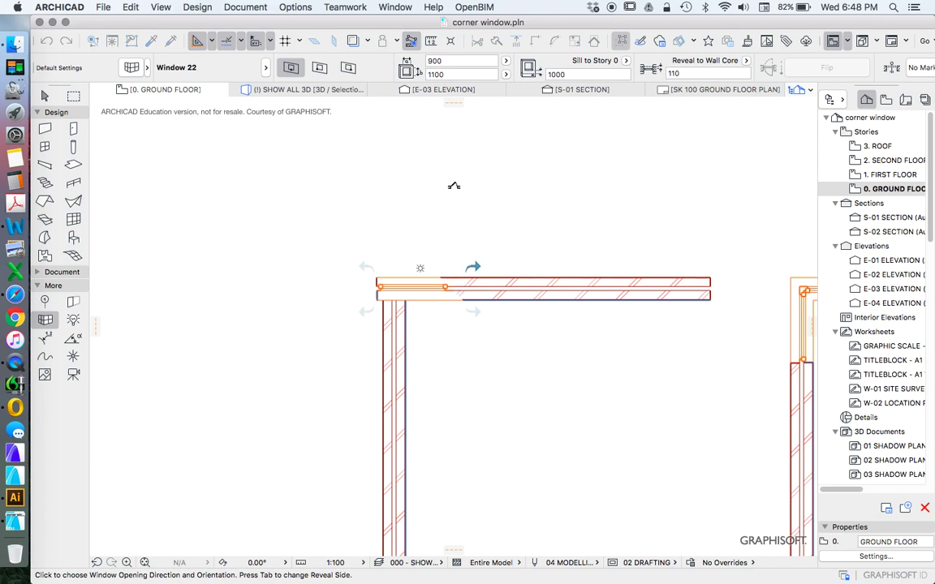
pyautogui.click(361, 388)
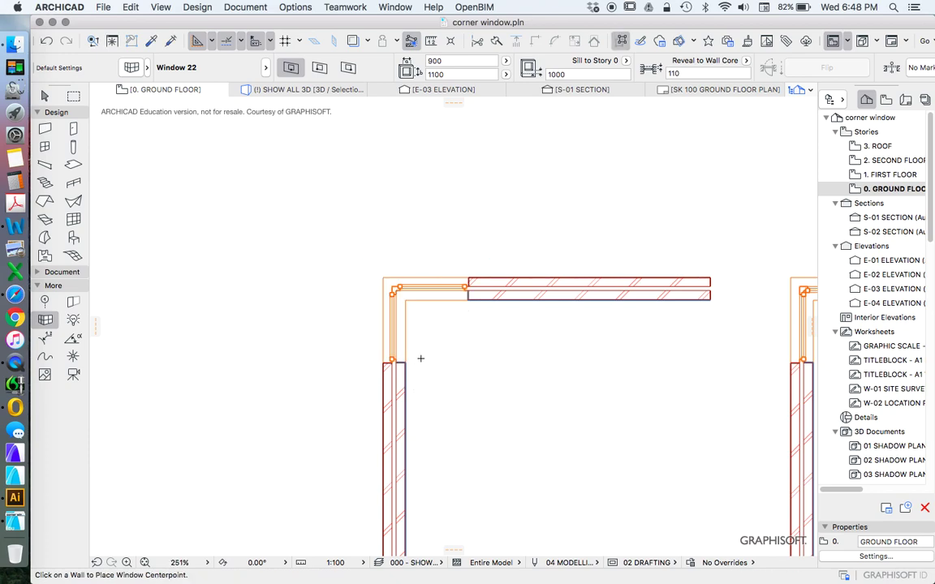
pyautogui.scroll(-3, 267, 288)
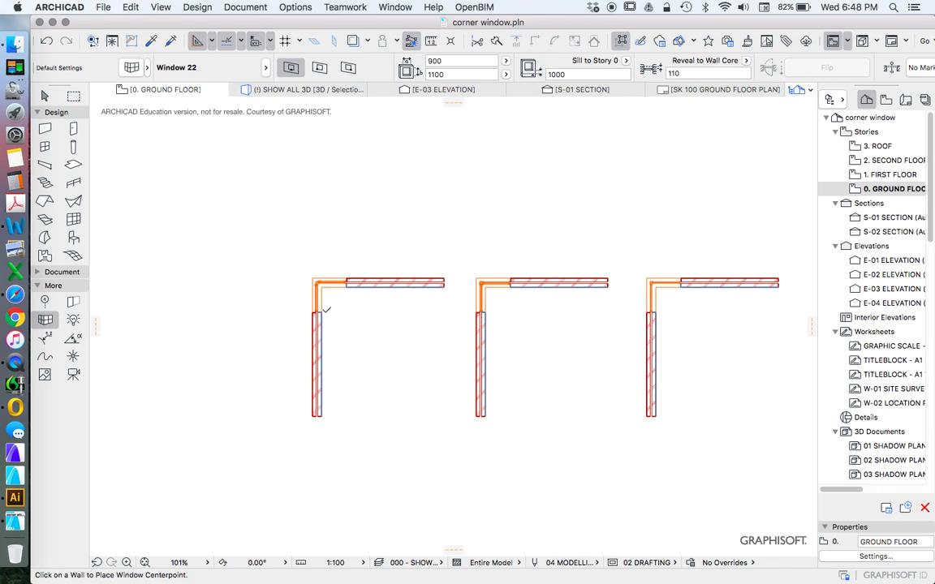
pyautogui.scroll(3, 324, 251)
pyautogui.scroll(-5, 271, 318)
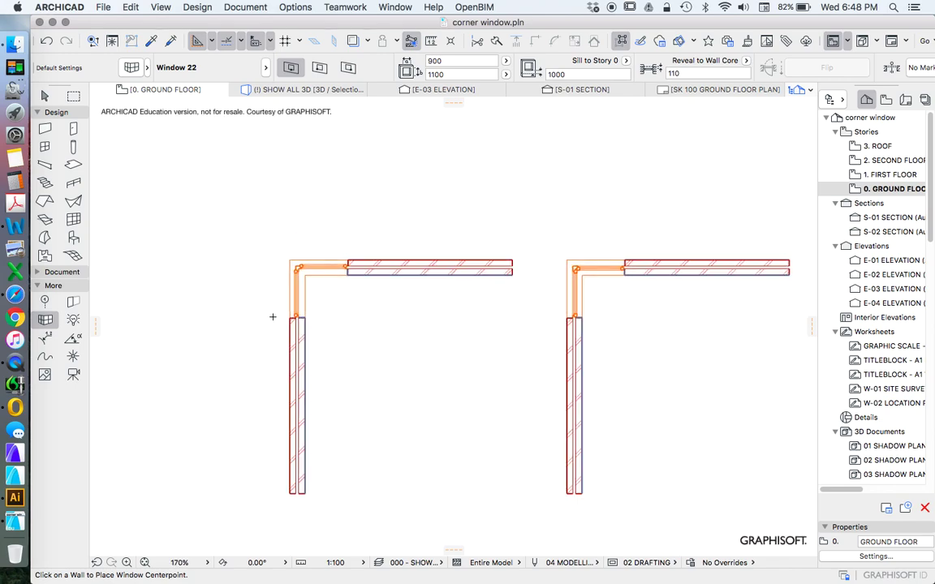
pyautogui.press('Escape')
# - Examine how the frames of the new corner window meet at the first wall corner in plan
pyautogui.scroll(8, 296, 316)
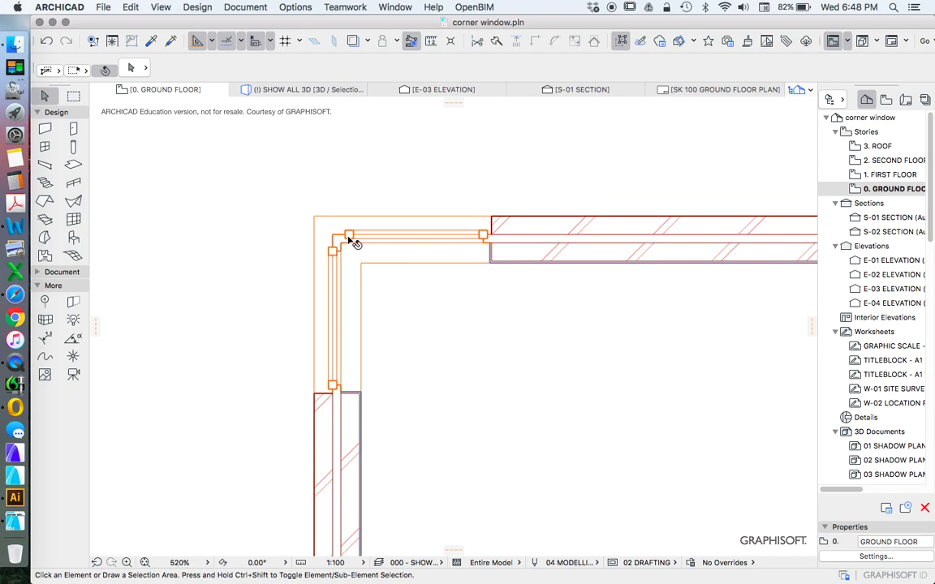
pyautogui.scroll(-1, 336, 244)
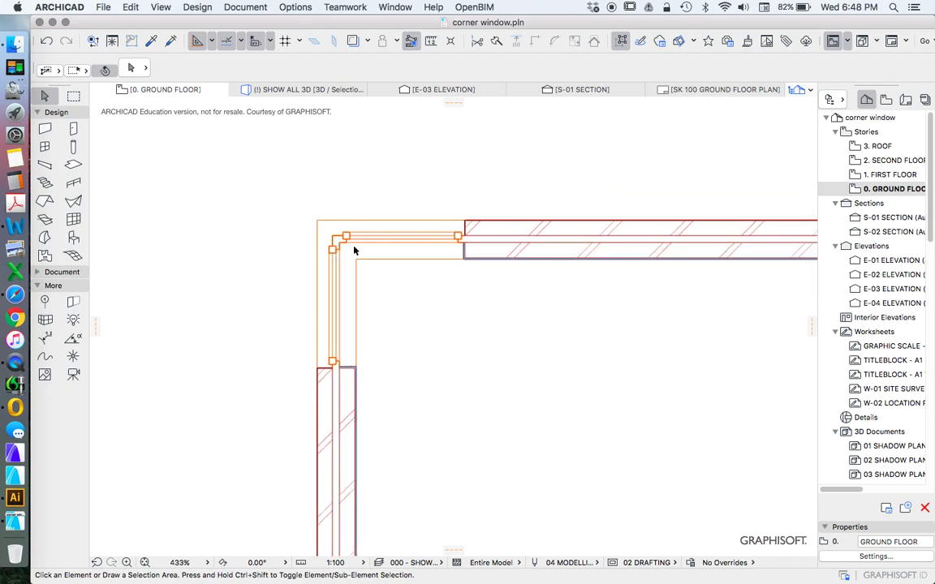
pyautogui.click(320, 374)
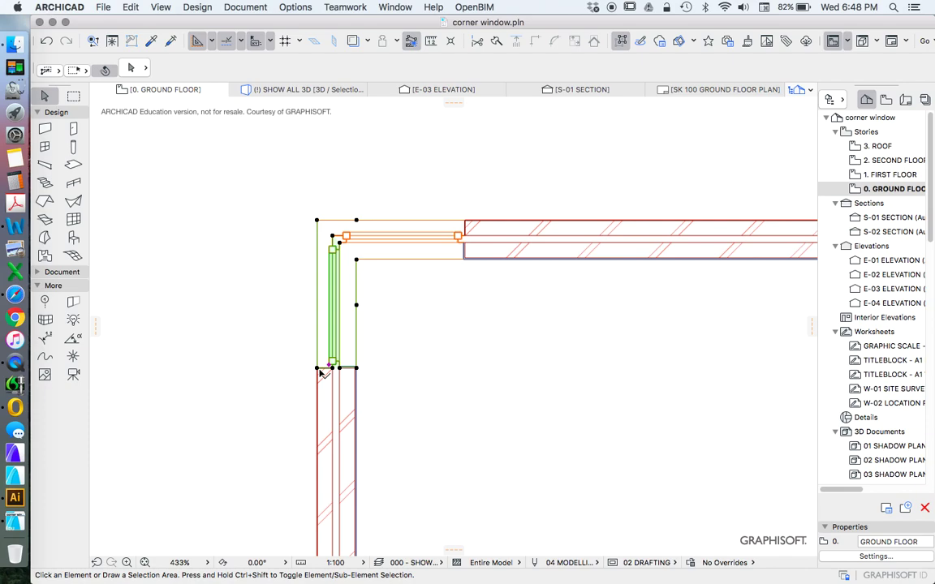
pyautogui.scroll(-6, 305, 292)
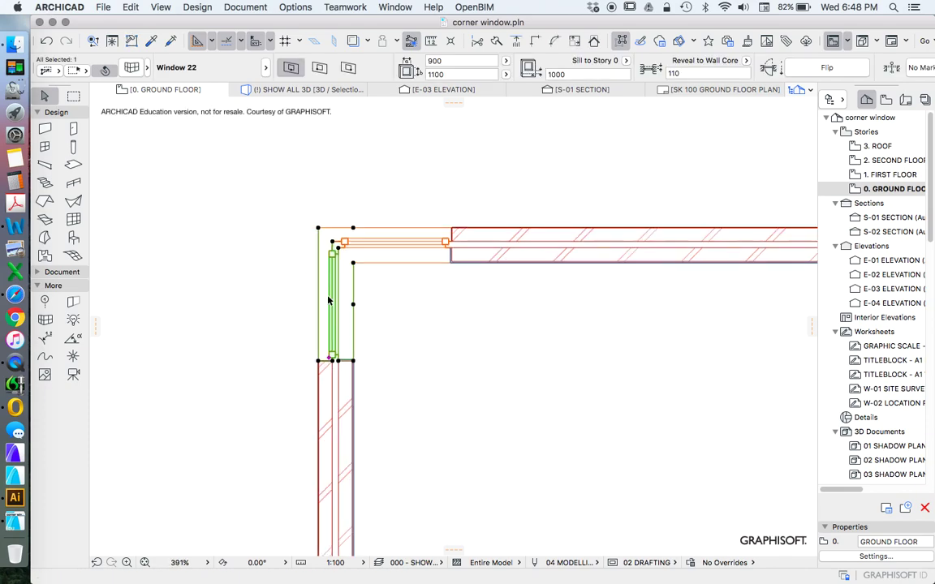
pyautogui.click(303, 260)
pyautogui.scroll(6, 280, 271)
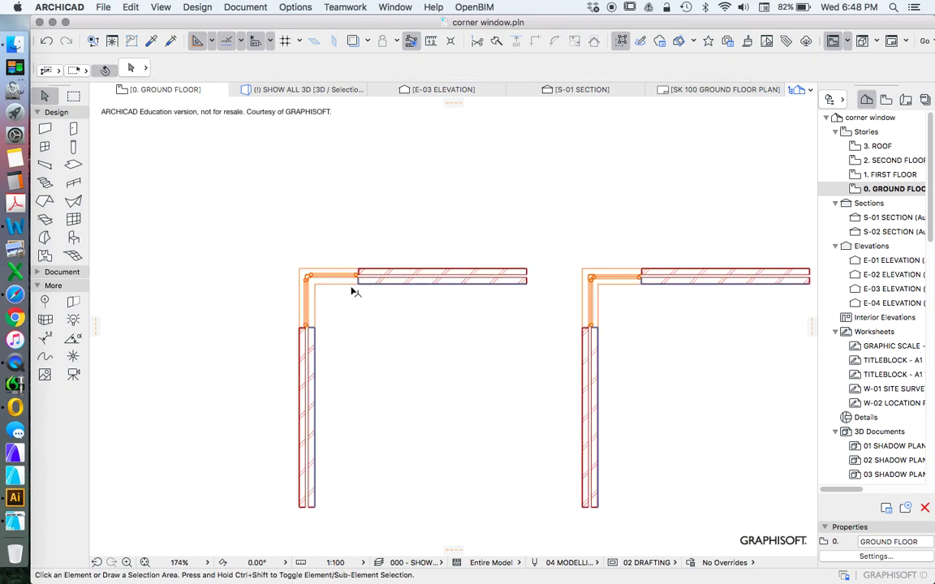
pyautogui.scroll(5, 281, 276)
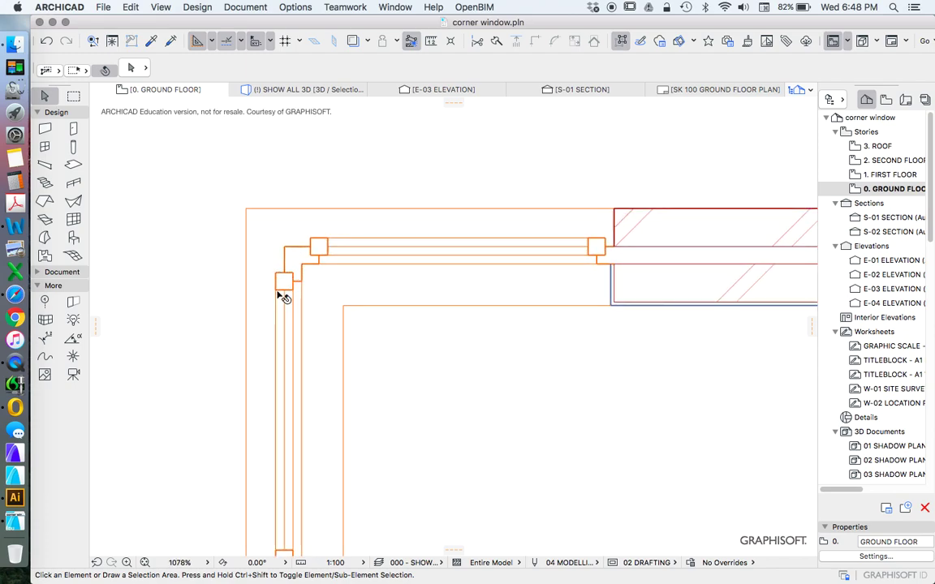
pyautogui.scroll(-2, 292, 283)
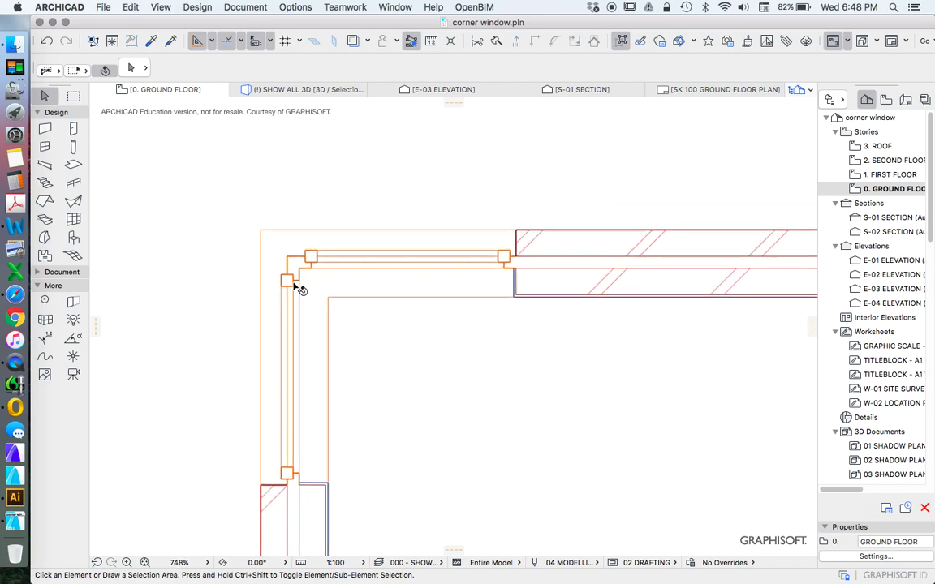
pyautogui.scroll(-5, 267, 287)
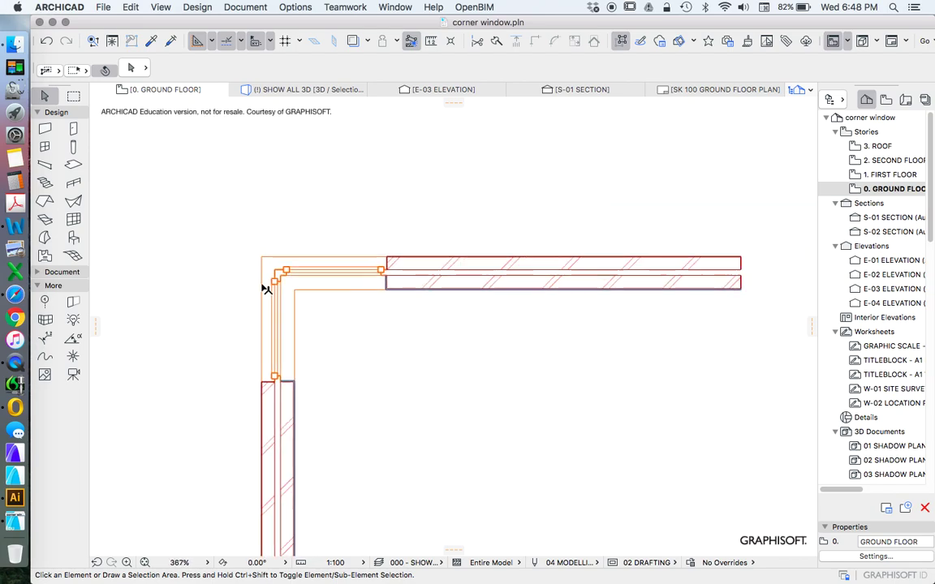
pyautogui.scroll(-5, 263, 287)
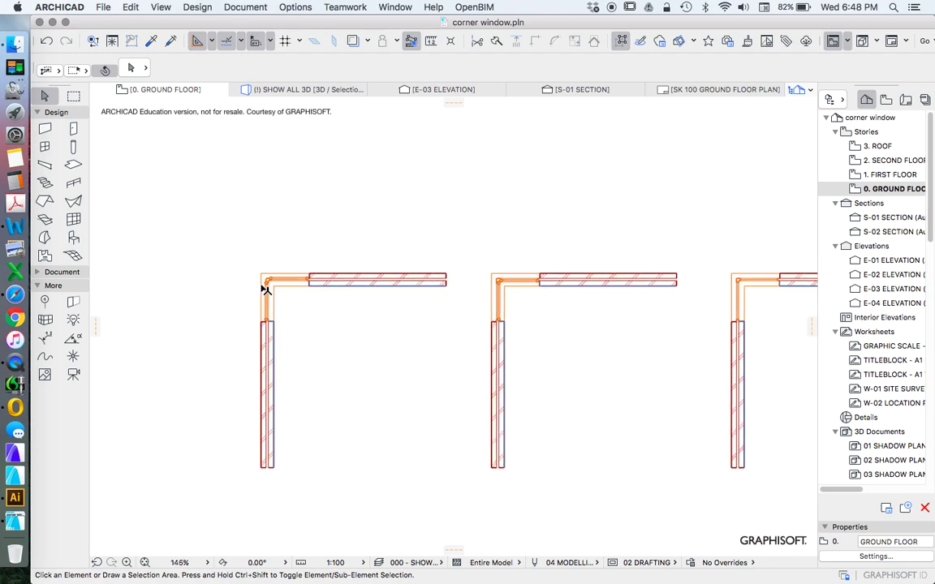
# - Examine the frame junction of the corner window in the second wall corner for comparison, selecting its horizontal part
pyautogui.scroll(7, 562, 293)
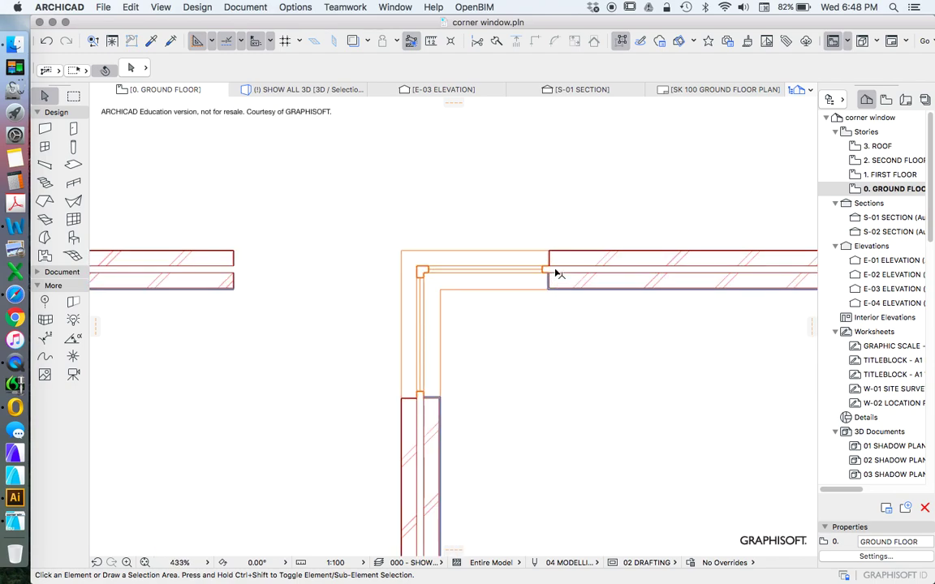
pyautogui.click(551, 254)
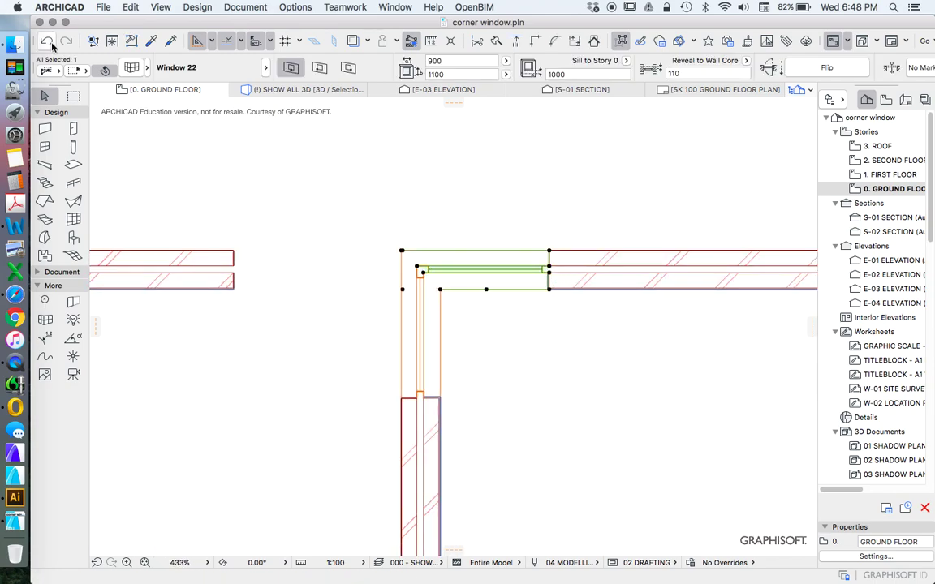
pyautogui.scroll(5, 486, 272)
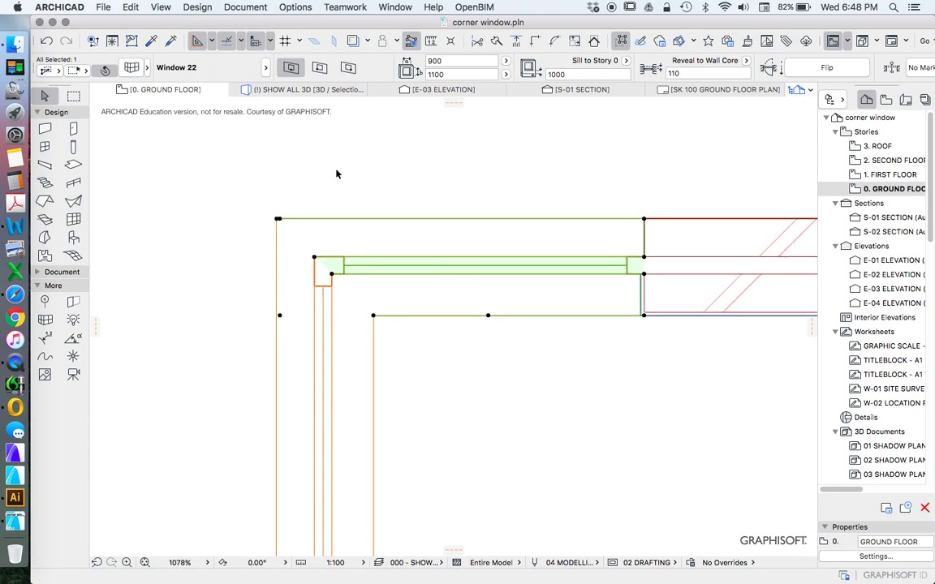
pyautogui.scroll(-2, 348, 286)
pyautogui.press('Escape')
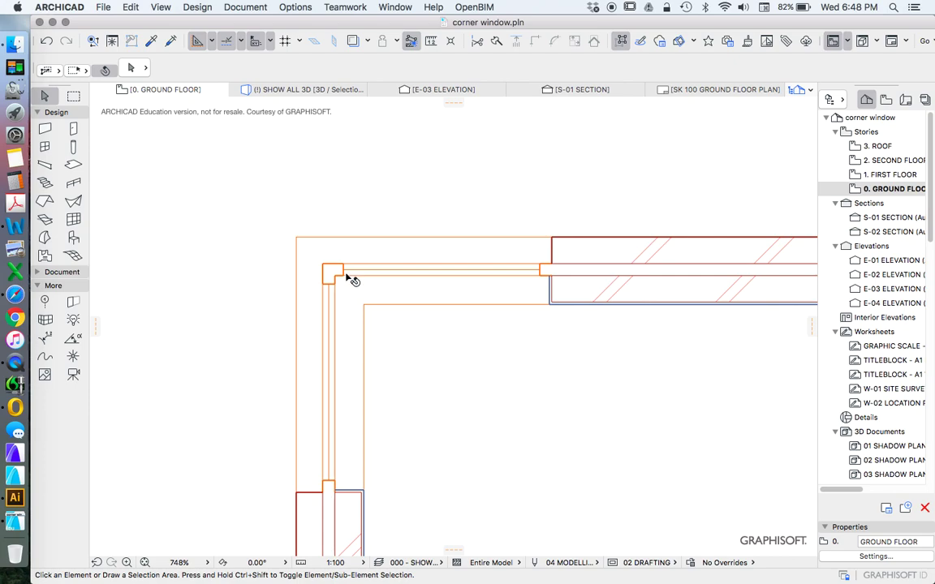
# - Delete both halves of the existing corner window in the second wall corner
pyautogui.scroll(-10, 331, 295)
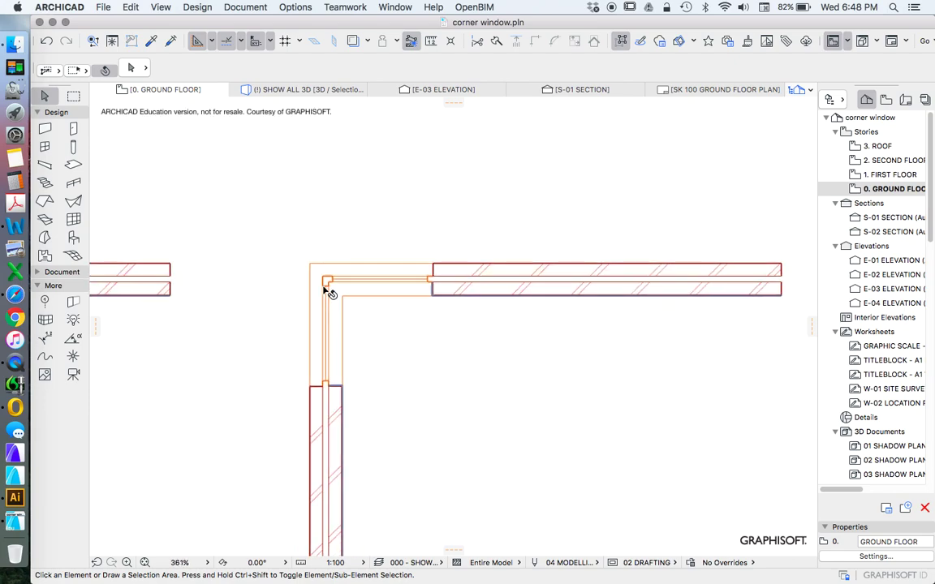
pyautogui.scroll(4, 330, 297)
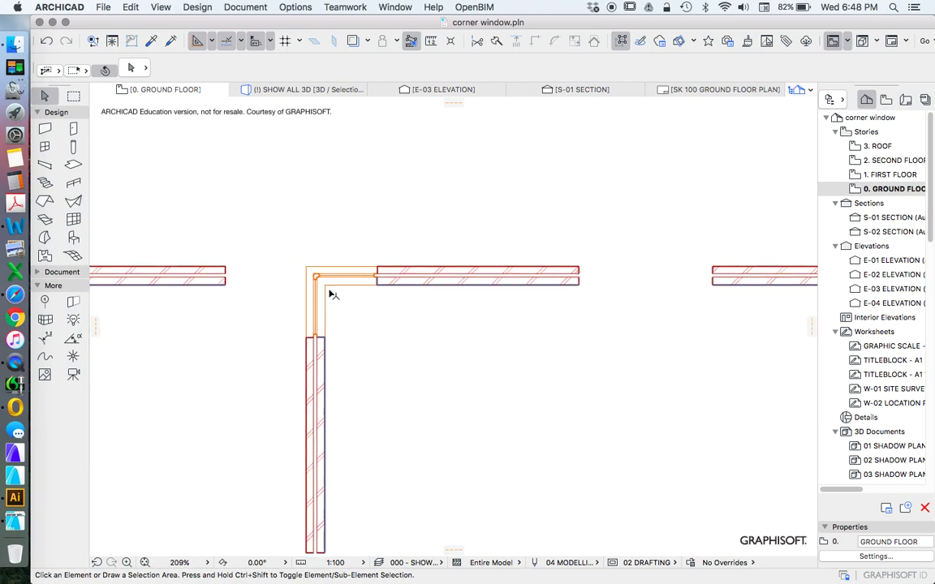
pyautogui.click(379, 270)
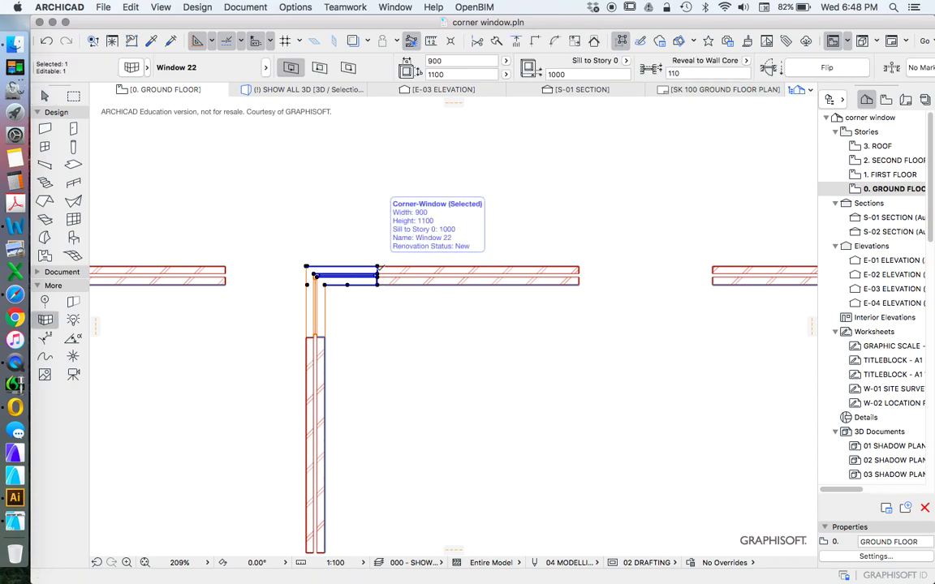
pyautogui.press('Delete')
pyautogui.click(45, 96)
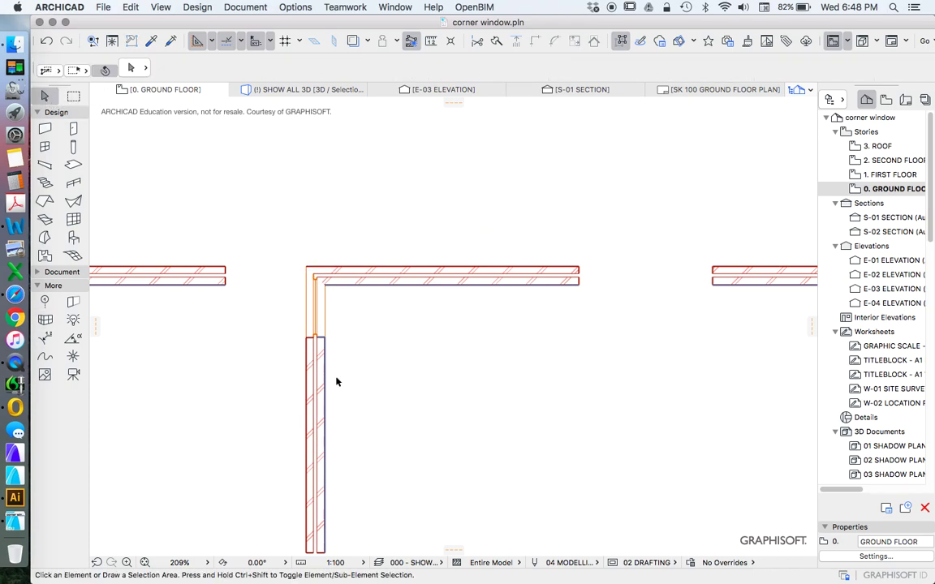
pyautogui.click(309, 341)
pyautogui.click(267, 348)
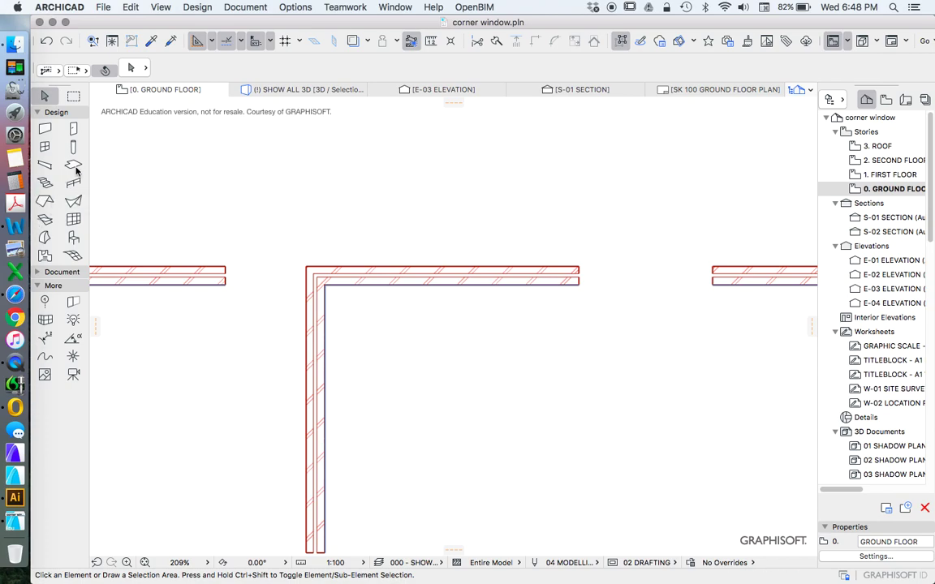
# - Place a 900 × 1100 Window 22 corner window with a 1000 sill at the second wall corner
pyautogui.click(44, 319)
pyautogui.scroll(5, 324, 268)
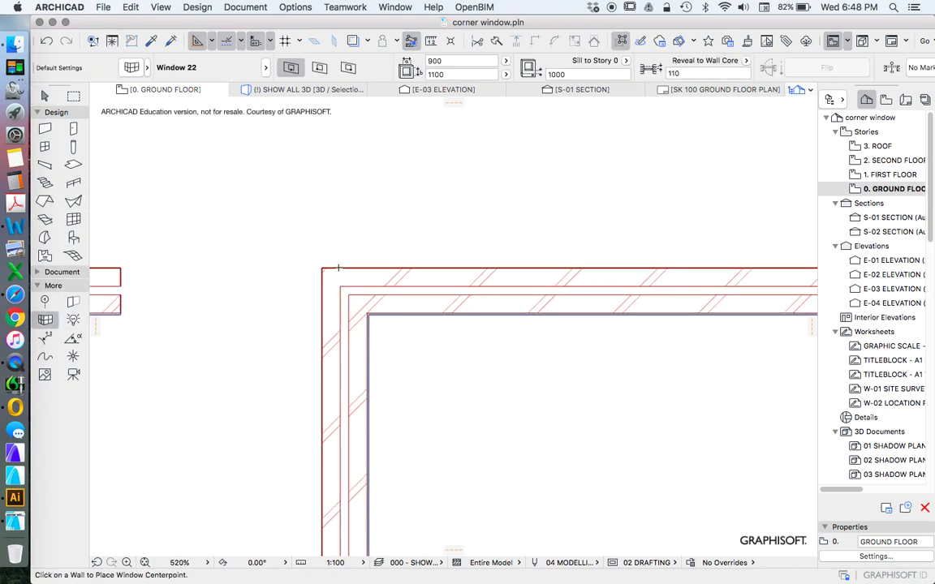
pyautogui.click(370, 269)
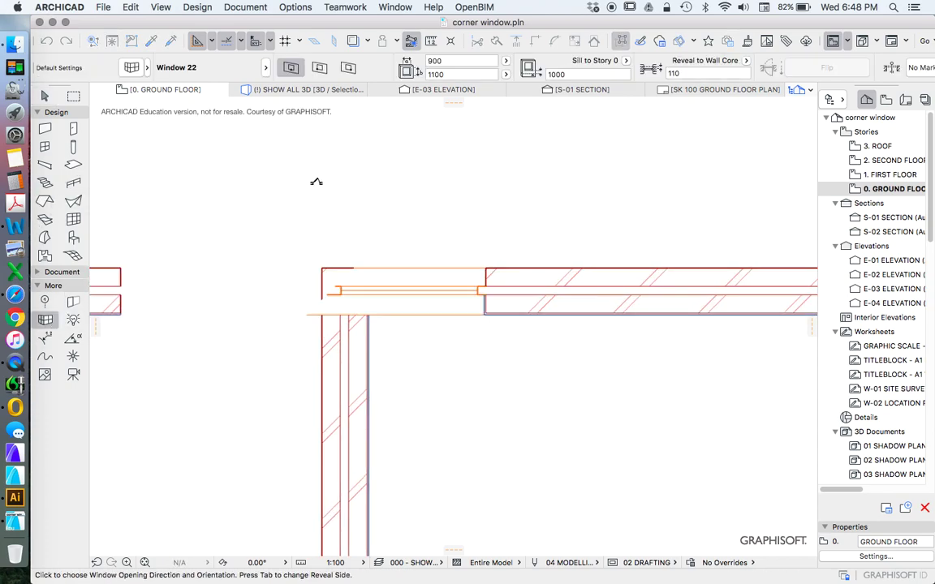
pyautogui.click(256, 218)
pyautogui.scroll(-6, 334, 253)
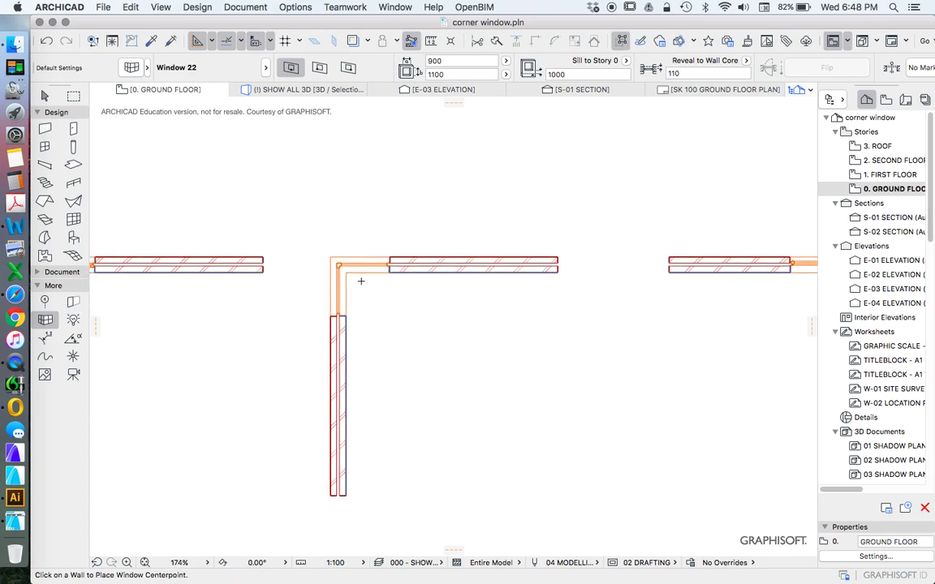
# - Leave the corner window tool and examine the frameless glass corner between two windows in the third wall corner
pyautogui.scroll(6, 357, 278)
pyautogui.scroll(-5, 349, 278)
pyautogui.scroll(2, 403, 278)
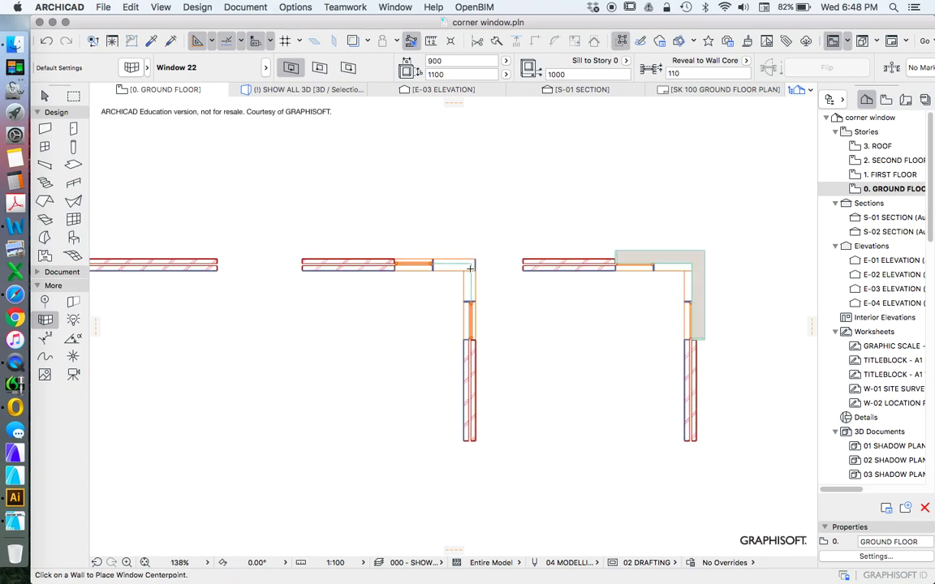
pyautogui.click(44, 96)
pyautogui.scroll(4, 463, 273)
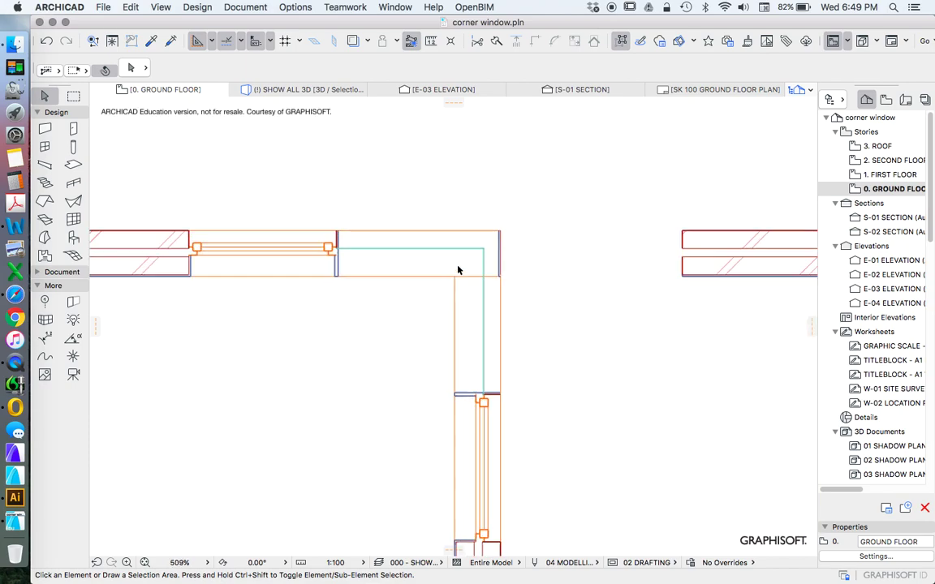
pyautogui.scroll(-3, 464, 275)
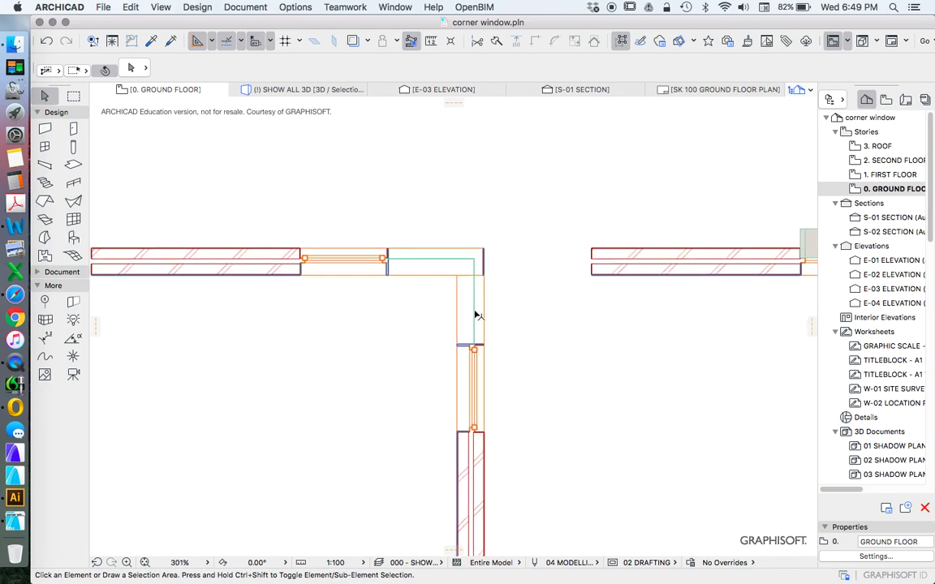
pyautogui.scroll(3, 461, 276)
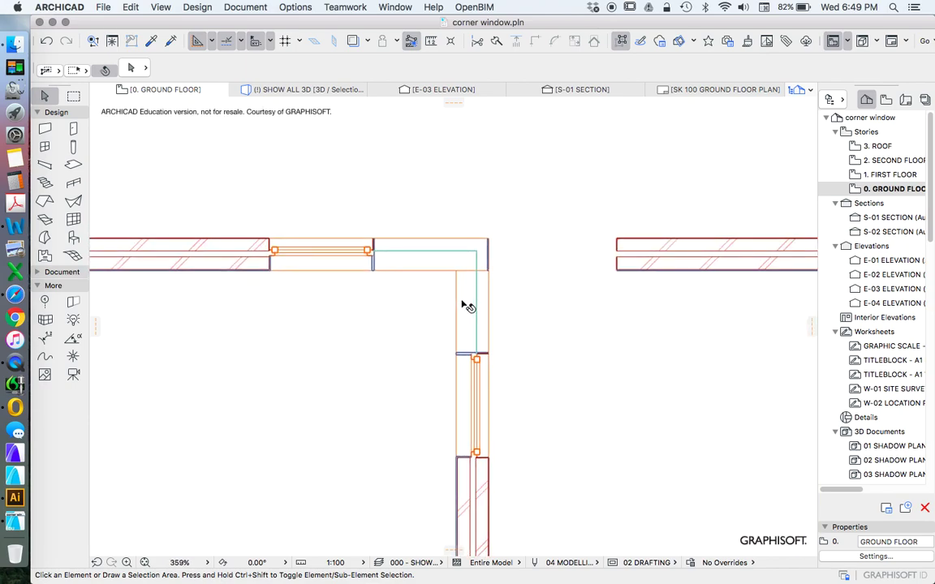
# - Inspect the two thin slabs that form the glazing in the third wall corner by selecting each
pyautogui.click(453, 249)
pyautogui.scroll(5, 454, 252)
pyautogui.scroll(-5, 447, 268)
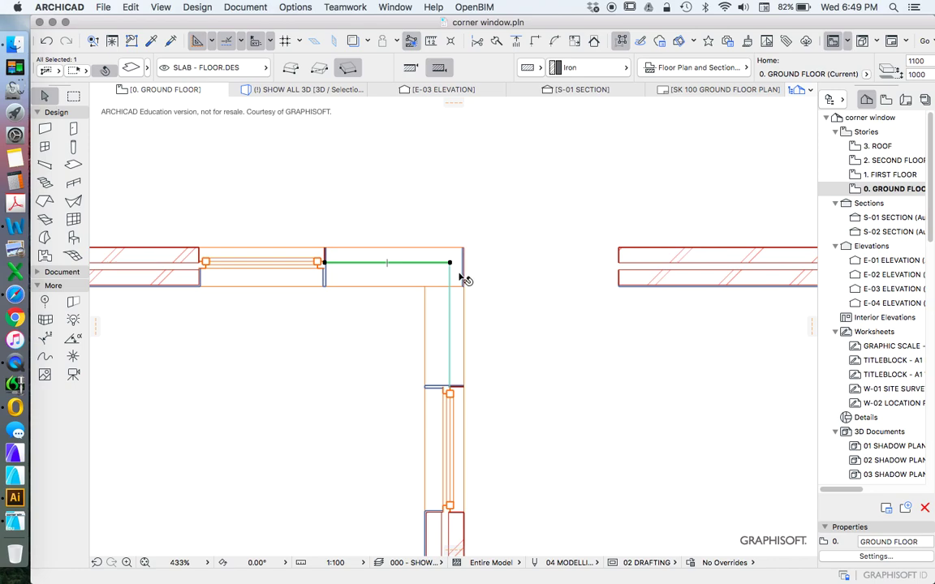
pyautogui.scroll(3, 449, 273)
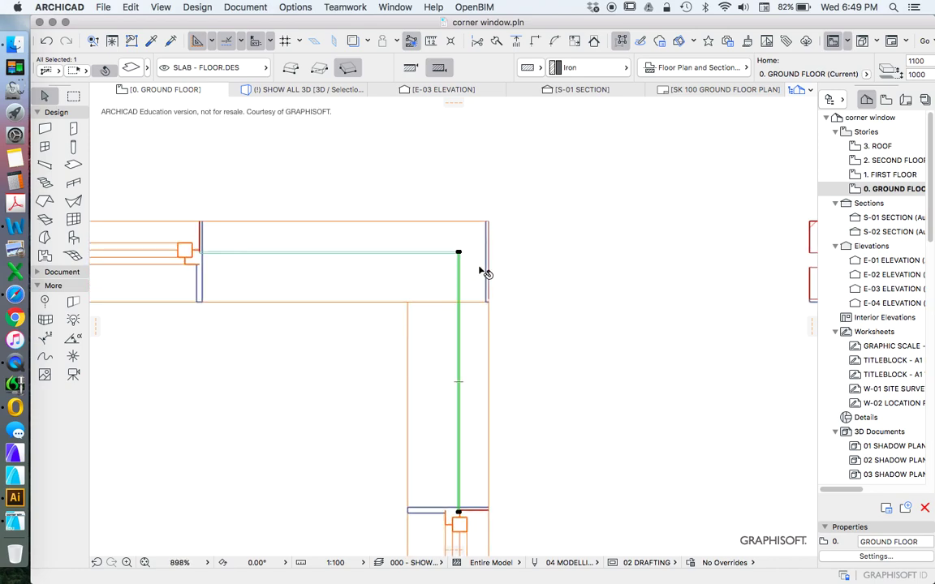
pyautogui.scroll(-4, 485, 273)
pyautogui.scroll(3, 410, 276)
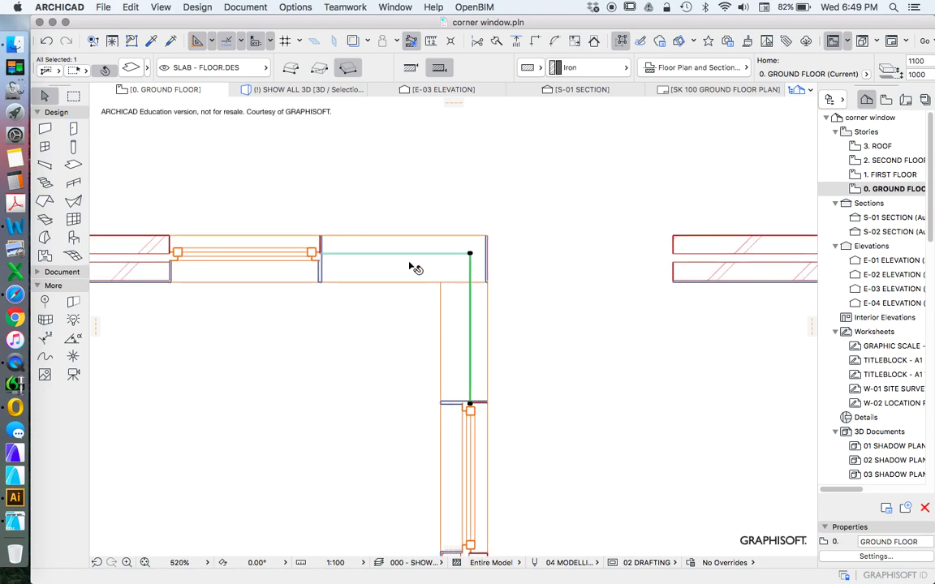
# - Review the settings of the empty corner window opening in the third wall corner, then close them without changes
pyautogui.click(489, 237)
pyautogui.click(487, 288)
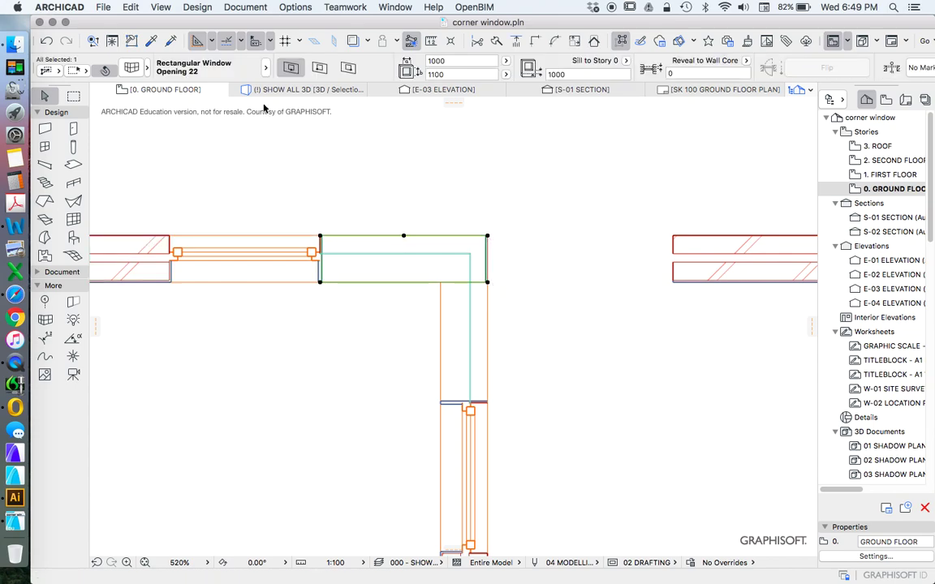
pyautogui.click(133, 68)
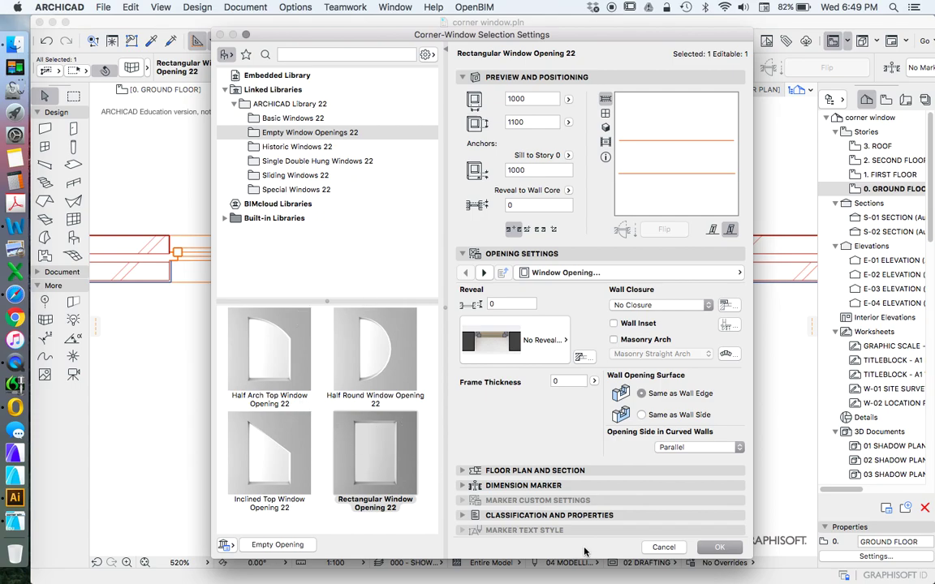
pyautogui.click(663, 548)
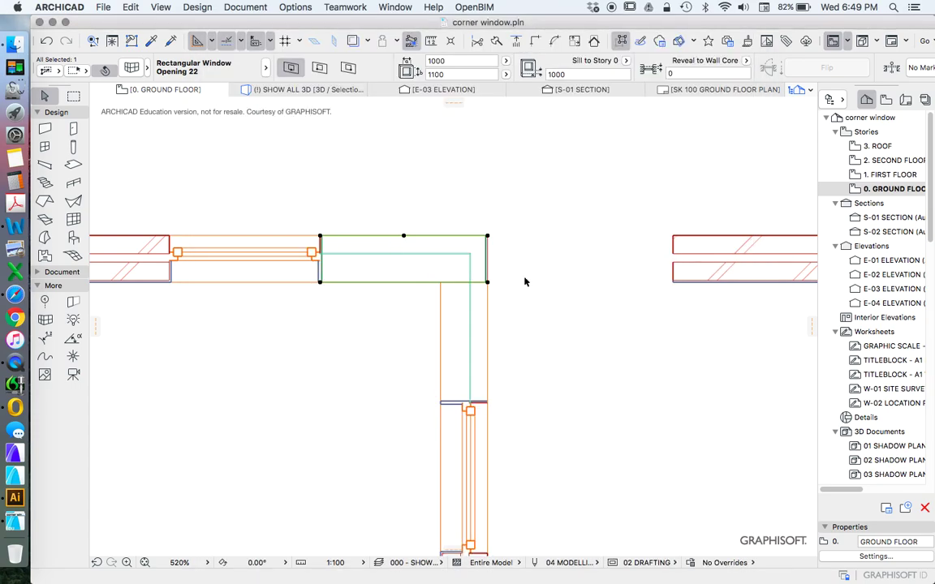
# - Inspect the framed window in the horizontal wall beside the third corner's empty opening
pyautogui.click(528, 225)
pyautogui.scroll(-5, 528, 222)
pyautogui.click(446, 236)
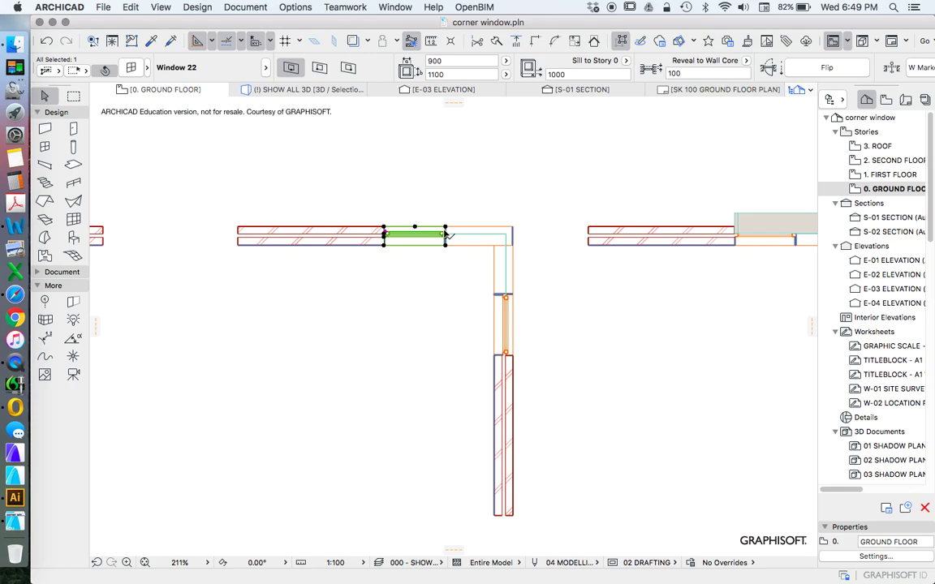
pyautogui.scroll(4, 446, 235)
pyautogui.scroll(-6, 367, 259)
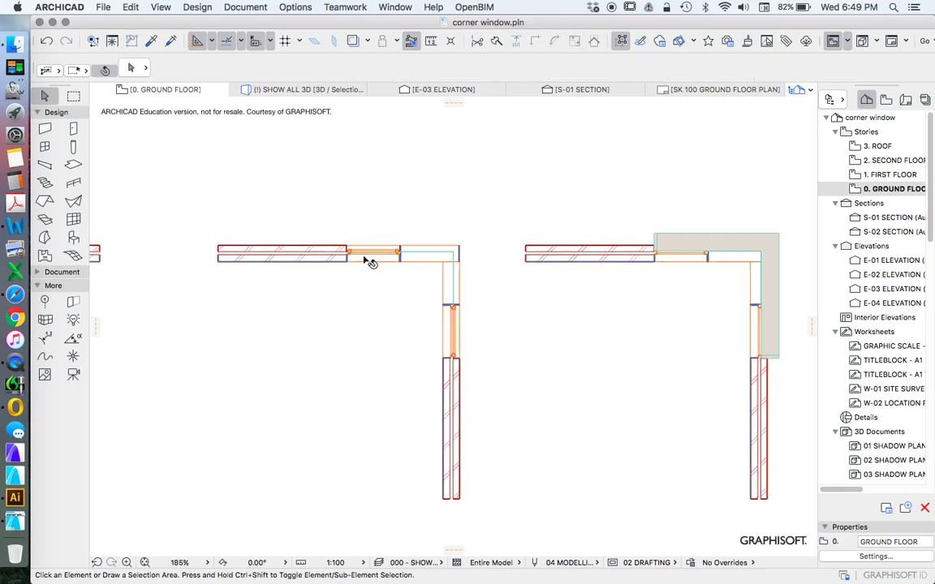
# - Show the third corner's walls and glass slabs in 3D and view the frameless glass corner from several angles
pyautogui.click(331, 212)
pyautogui.click(469, 361)
pyautogui.rightClick(473, 218)
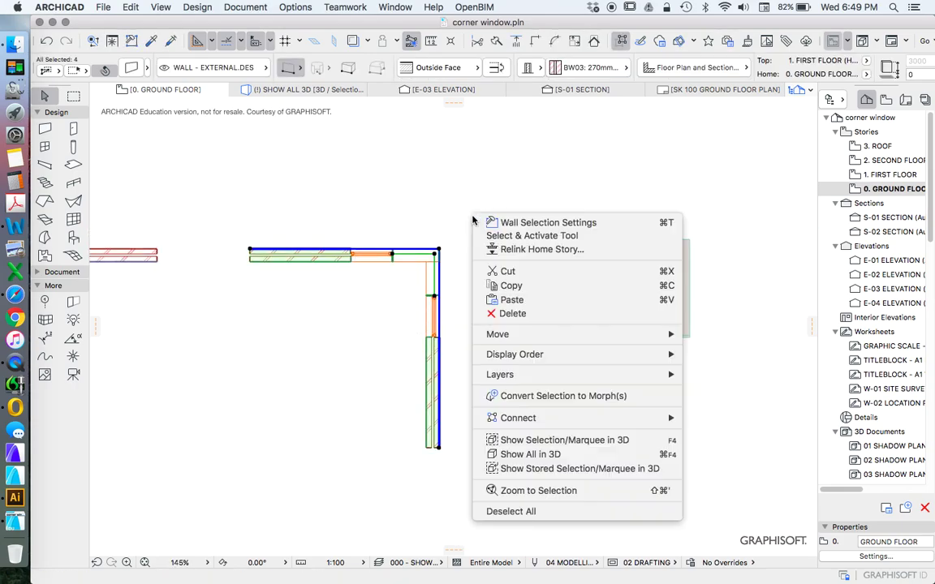
pyautogui.click(535, 440)
pyautogui.scroll(10, 459, 329)
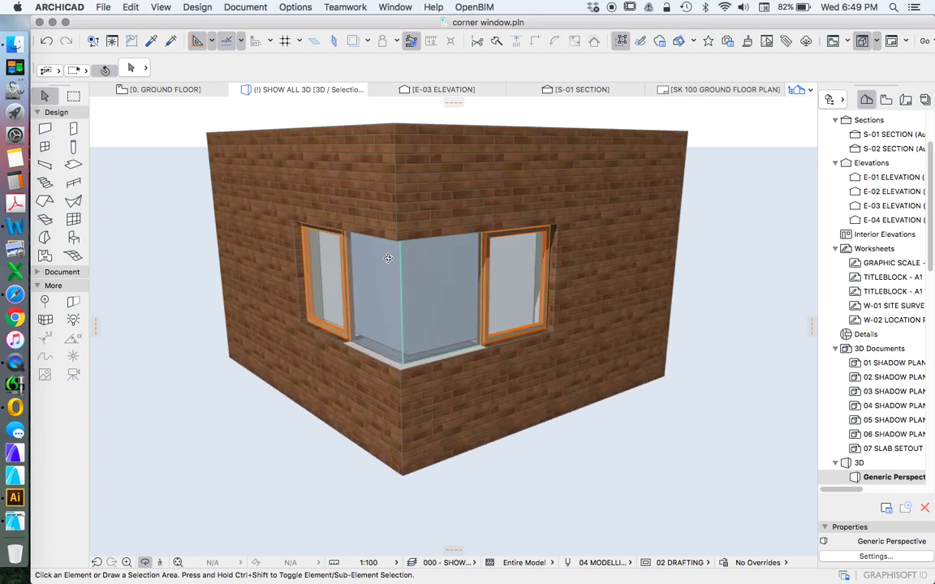
pyautogui.keyDown('shift'); pyautogui.moveTo(354, 276); pyautogui.dragTo(294, 346, button='middle'); pyautogui.keyUp('shift')
pyautogui.keyDown('shift'); pyautogui.moveTo(414, 315); pyautogui.dragTo(488, 297, button='middle'); pyautogui.keyUp('shift')
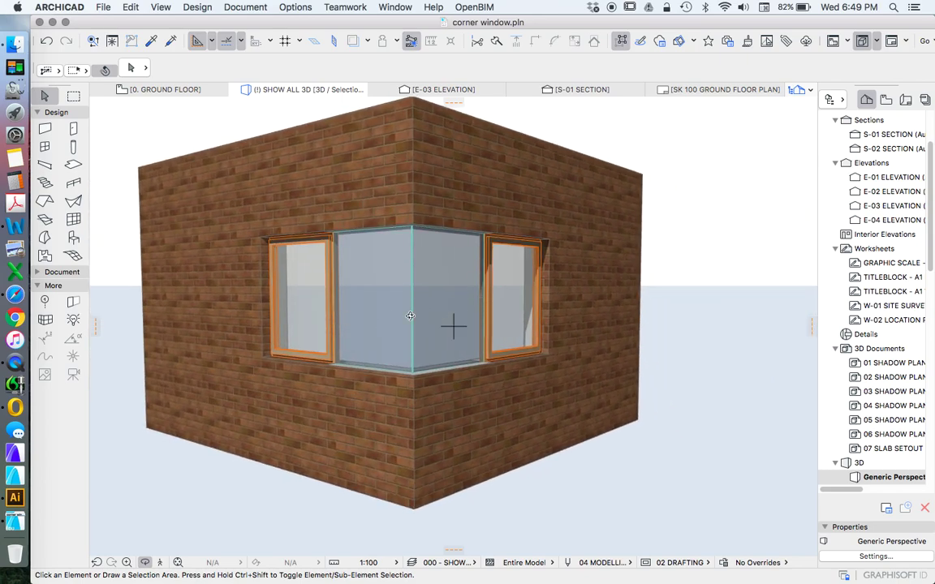
pyautogui.keyDown('shift'); pyautogui.moveTo(410, 316); pyautogui.dragTo(438, 343, button='middle'); pyautogui.keyUp('shift')
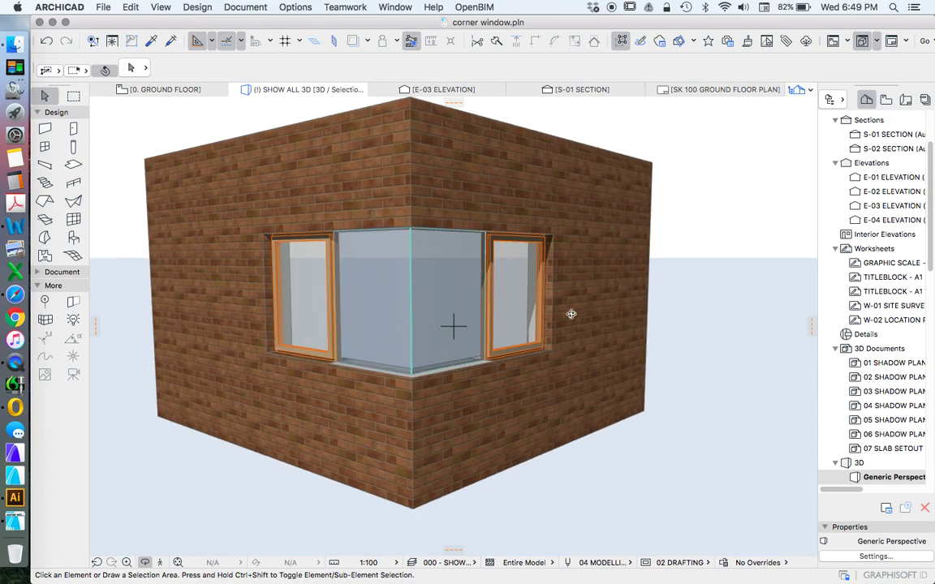
# - Return to the ground floor plan and inspect the slabs forming the projecting surround at the fourth wall corner
pyautogui.moveTo(931, 223); pyautogui.dragTo(930, 111)
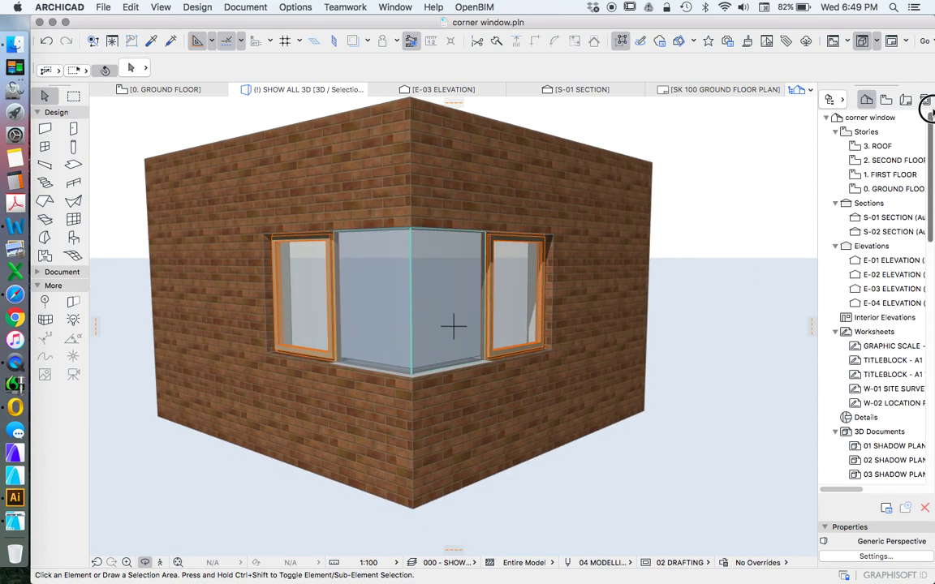
pyautogui.doubleClick(858, 188)
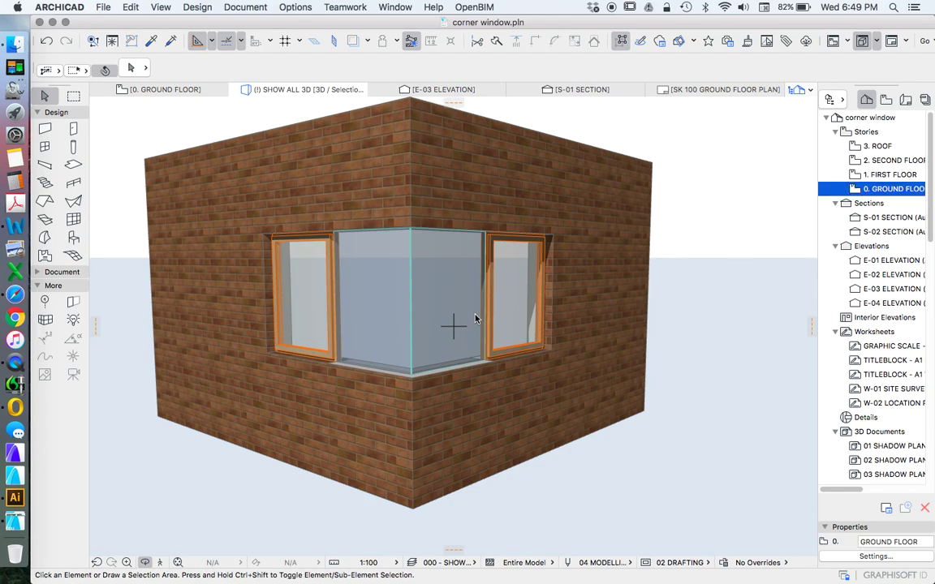
pyautogui.scroll(-3, 559, 317)
pyautogui.scroll(5, 431, 297)
pyautogui.scroll(6, 375, 267)
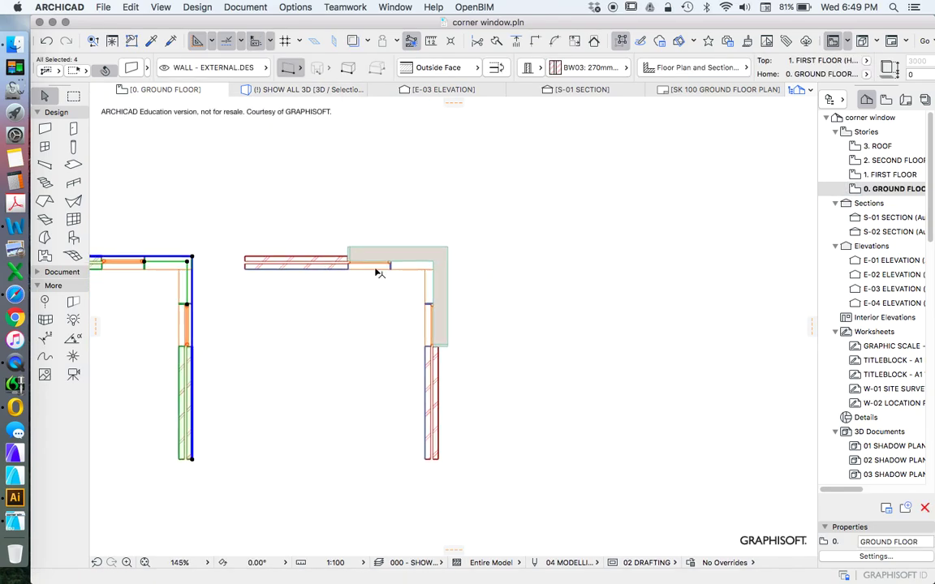
pyautogui.click(328, 237)
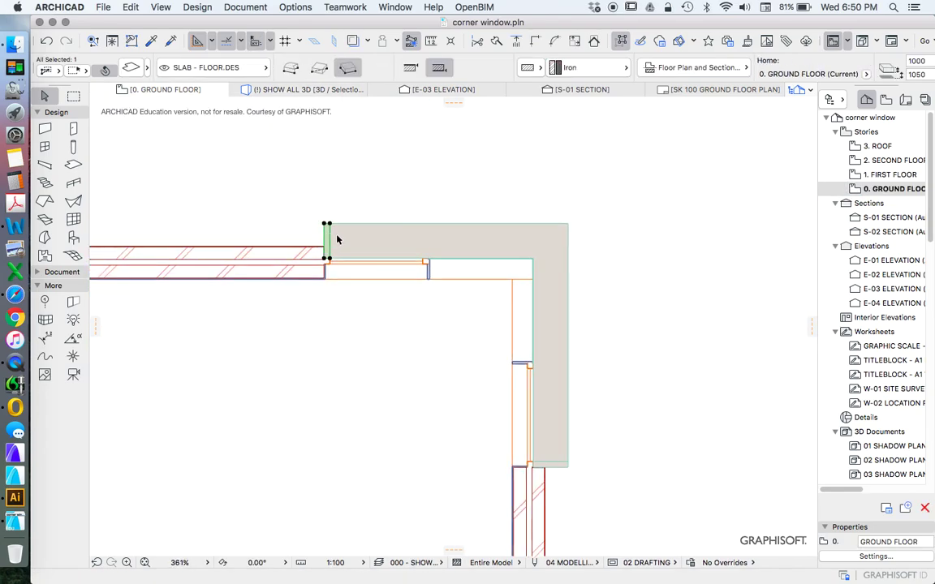
pyautogui.click(469, 252)
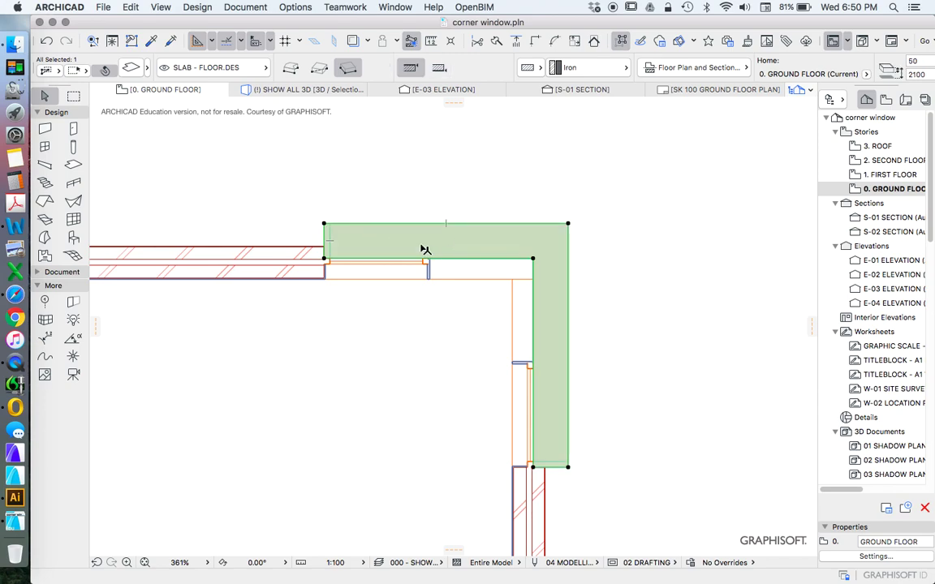
pyautogui.scroll(-3, 425, 249)
pyautogui.click(359, 240)
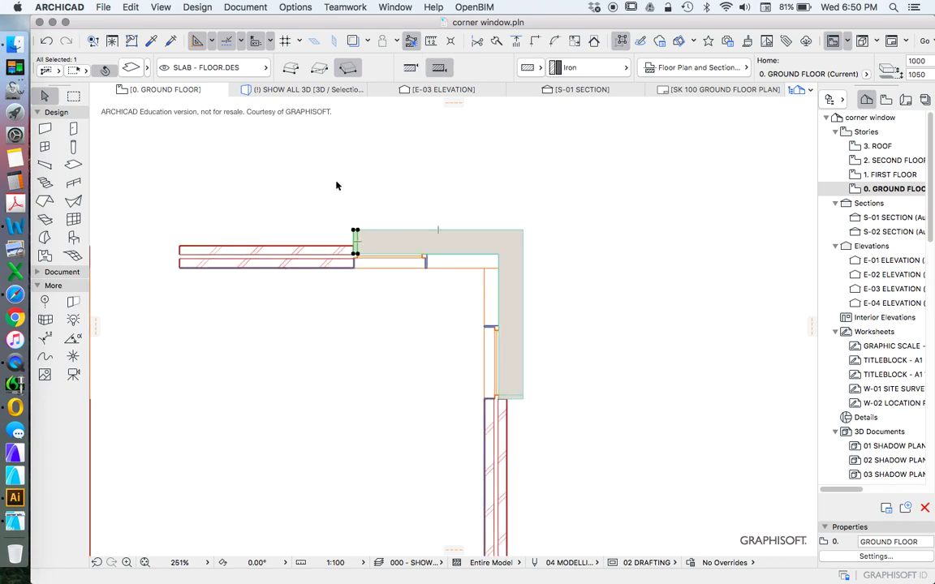
# - Show the fourth corner's walls and all its slabs in 3D and bring the projecting surround into view
pyautogui.moveTo(332, 181); pyautogui.dragTo(570, 428)
pyautogui.rightClick(610, 307)
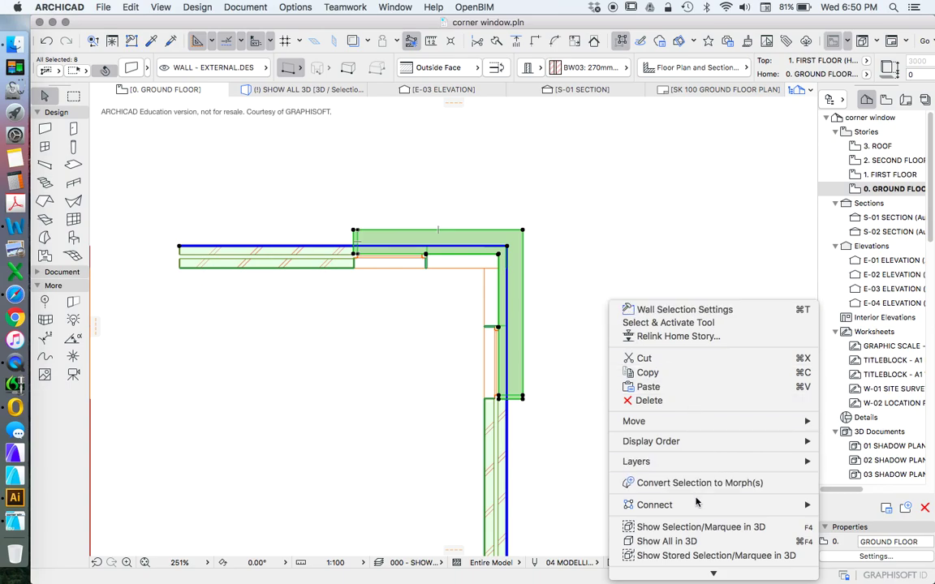
pyautogui.click(696, 527)
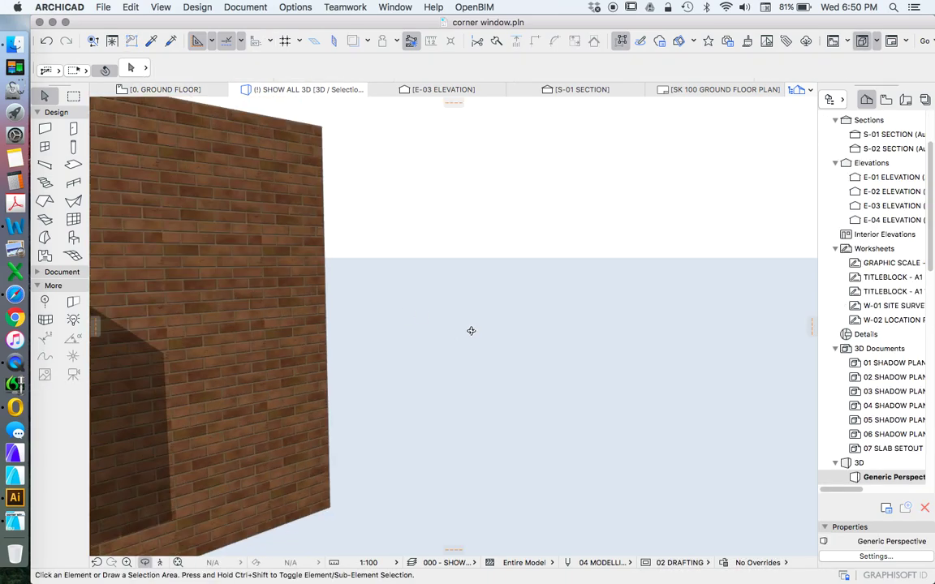
pyautogui.scroll(-5, 470, 330)
pyautogui.keyDown('shift'); pyautogui.moveTo(494, 321); pyautogui.dragTo(150, 313, button='middle'); pyautogui.keyUp('shift')
# - Inspect the top and bottom slabs of the projecting window surround in 3D, viewing it from another side
pyautogui.click(151, 315)
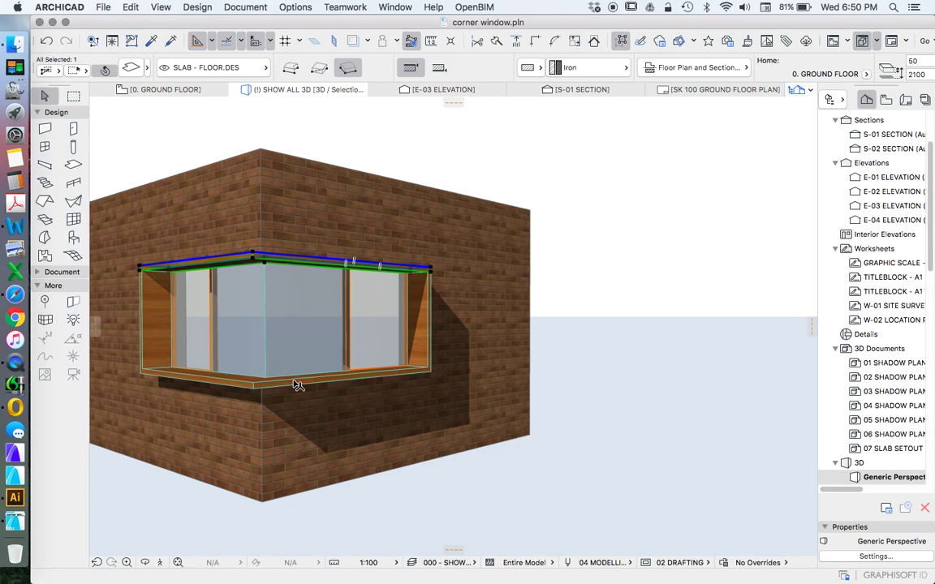
pyautogui.click(371, 380)
pyautogui.scroll(-2, 354, 462)
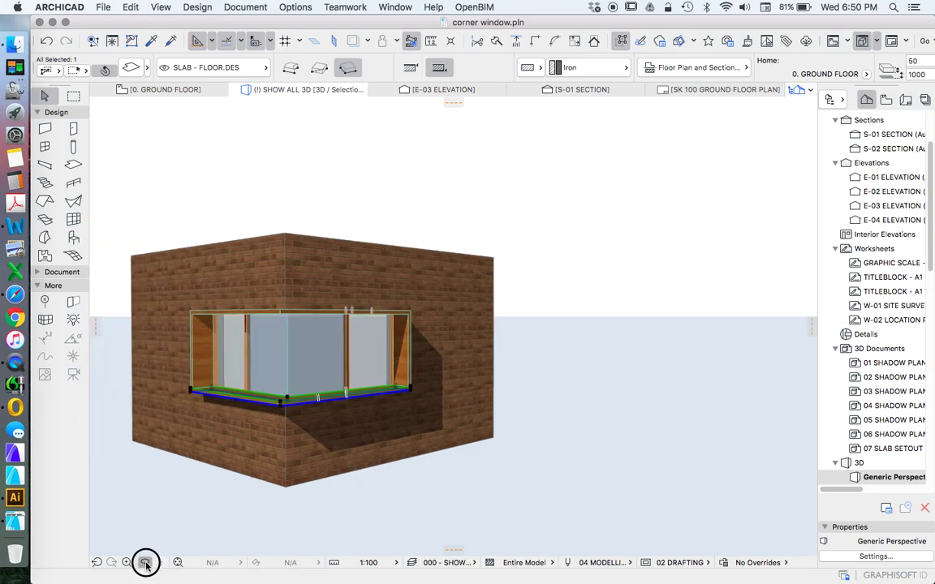
pyautogui.moveTo(145, 562); pyautogui.dragTo(436, 378)
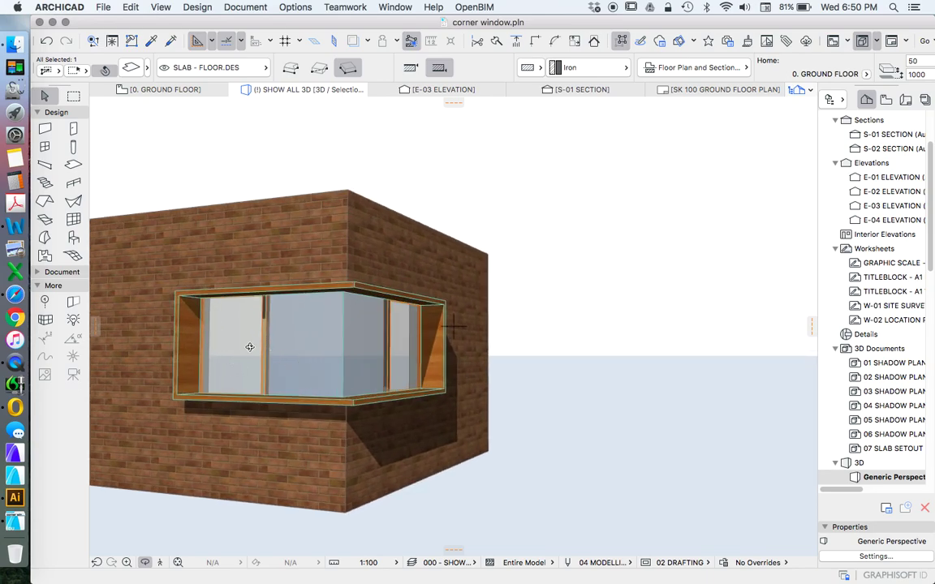
# - Orbit around the projecting window surround in 3D to examine it from above, from below and from both wall faces
pyautogui.scroll(2, 227, 332)
pyautogui.moveTo(371, 345); pyautogui.dragTo(336, 382)
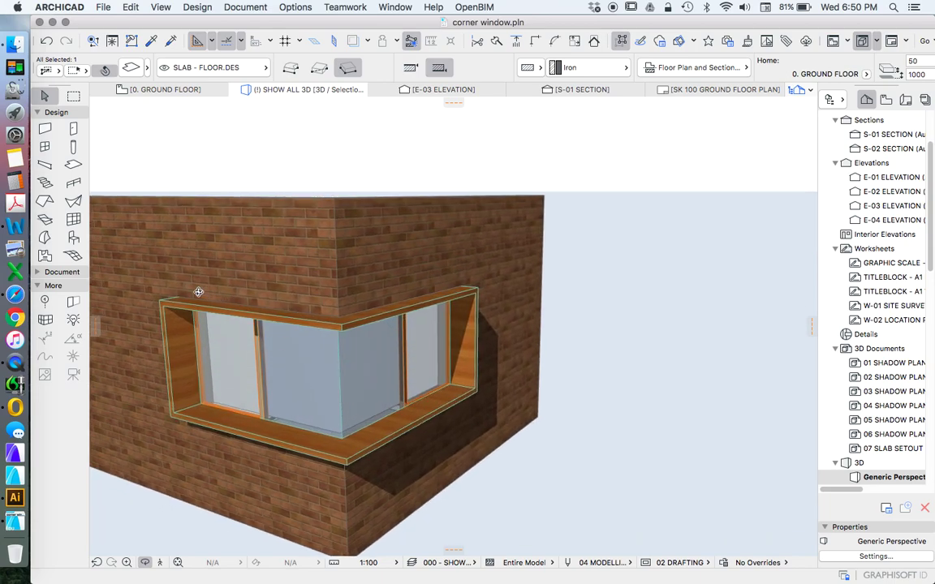
pyautogui.moveTo(349, 313); pyautogui.dragTo(219, 312)
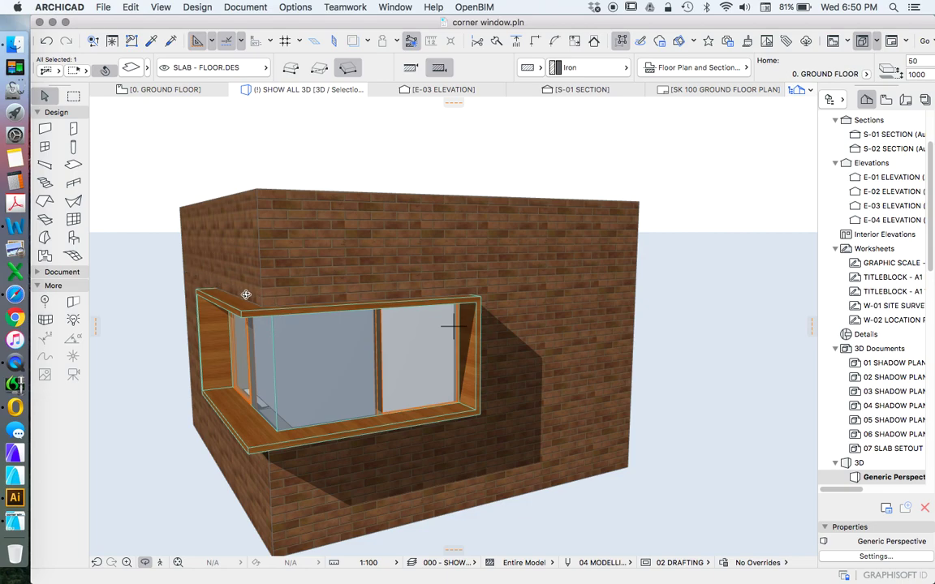
pyautogui.moveTo(271, 296); pyautogui.dragTo(373, 294)
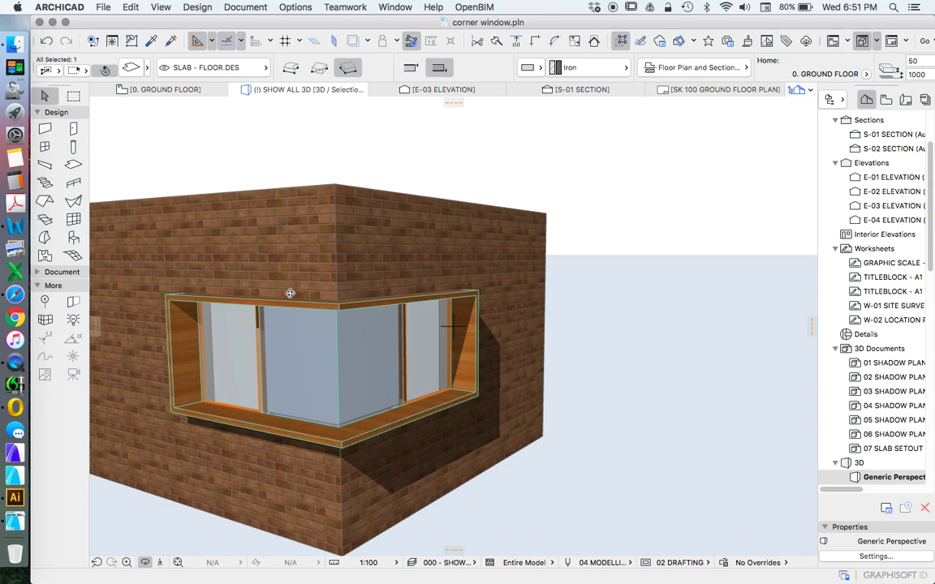
pyautogui.moveTo(289, 293); pyautogui.dragTo(325, 297)
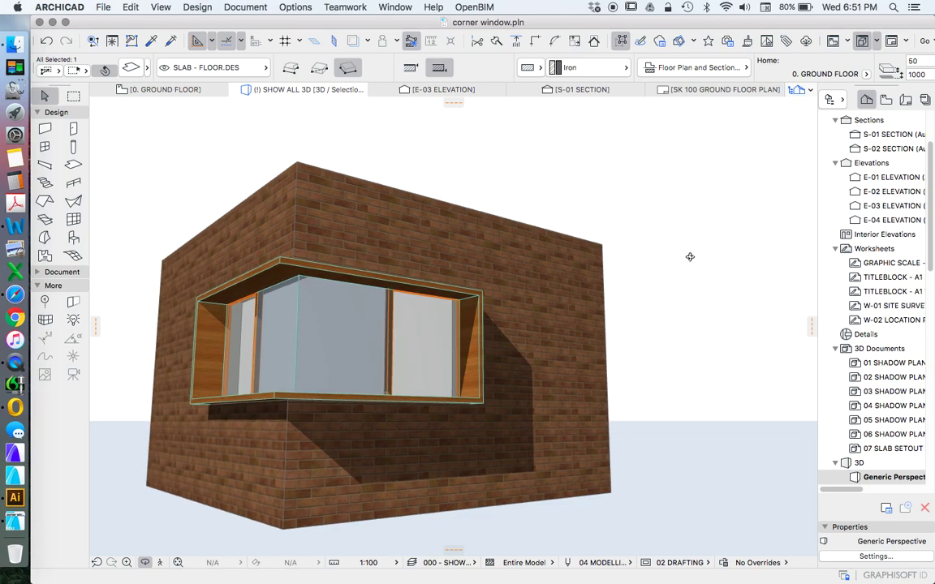
# - Return to the ground floor plan and view the fourth corner's projecting surround together with the neighbouring corner
pyautogui.scroll(5, 925, 247)
pyautogui.doubleClick(883, 189)
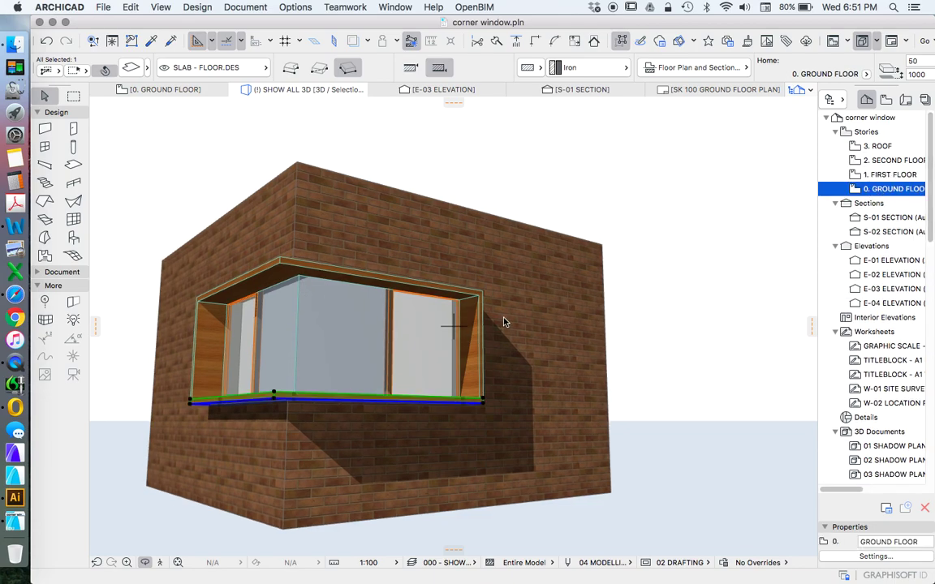
pyautogui.click(566, 325)
pyautogui.scroll(4, 453, 326)
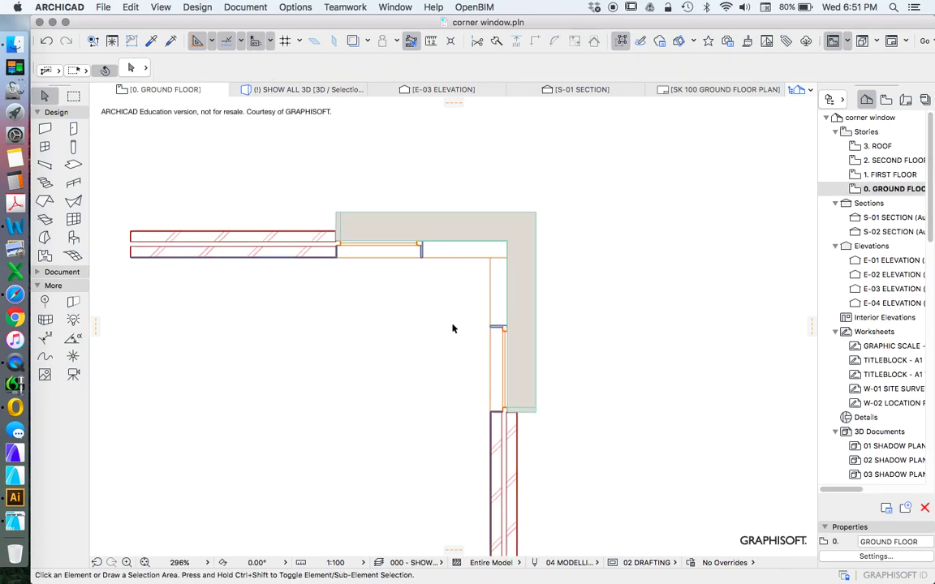
pyautogui.scroll(-4, 536, 333)
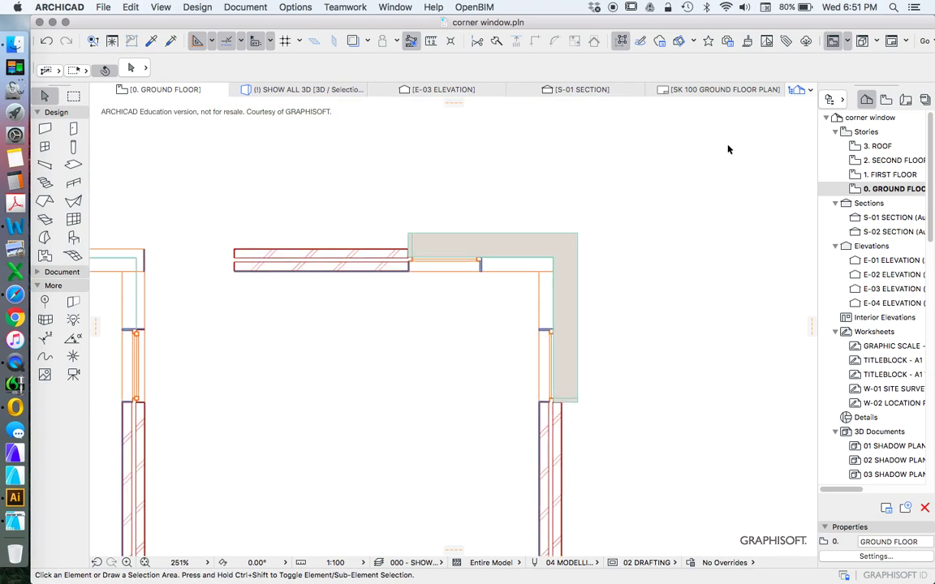